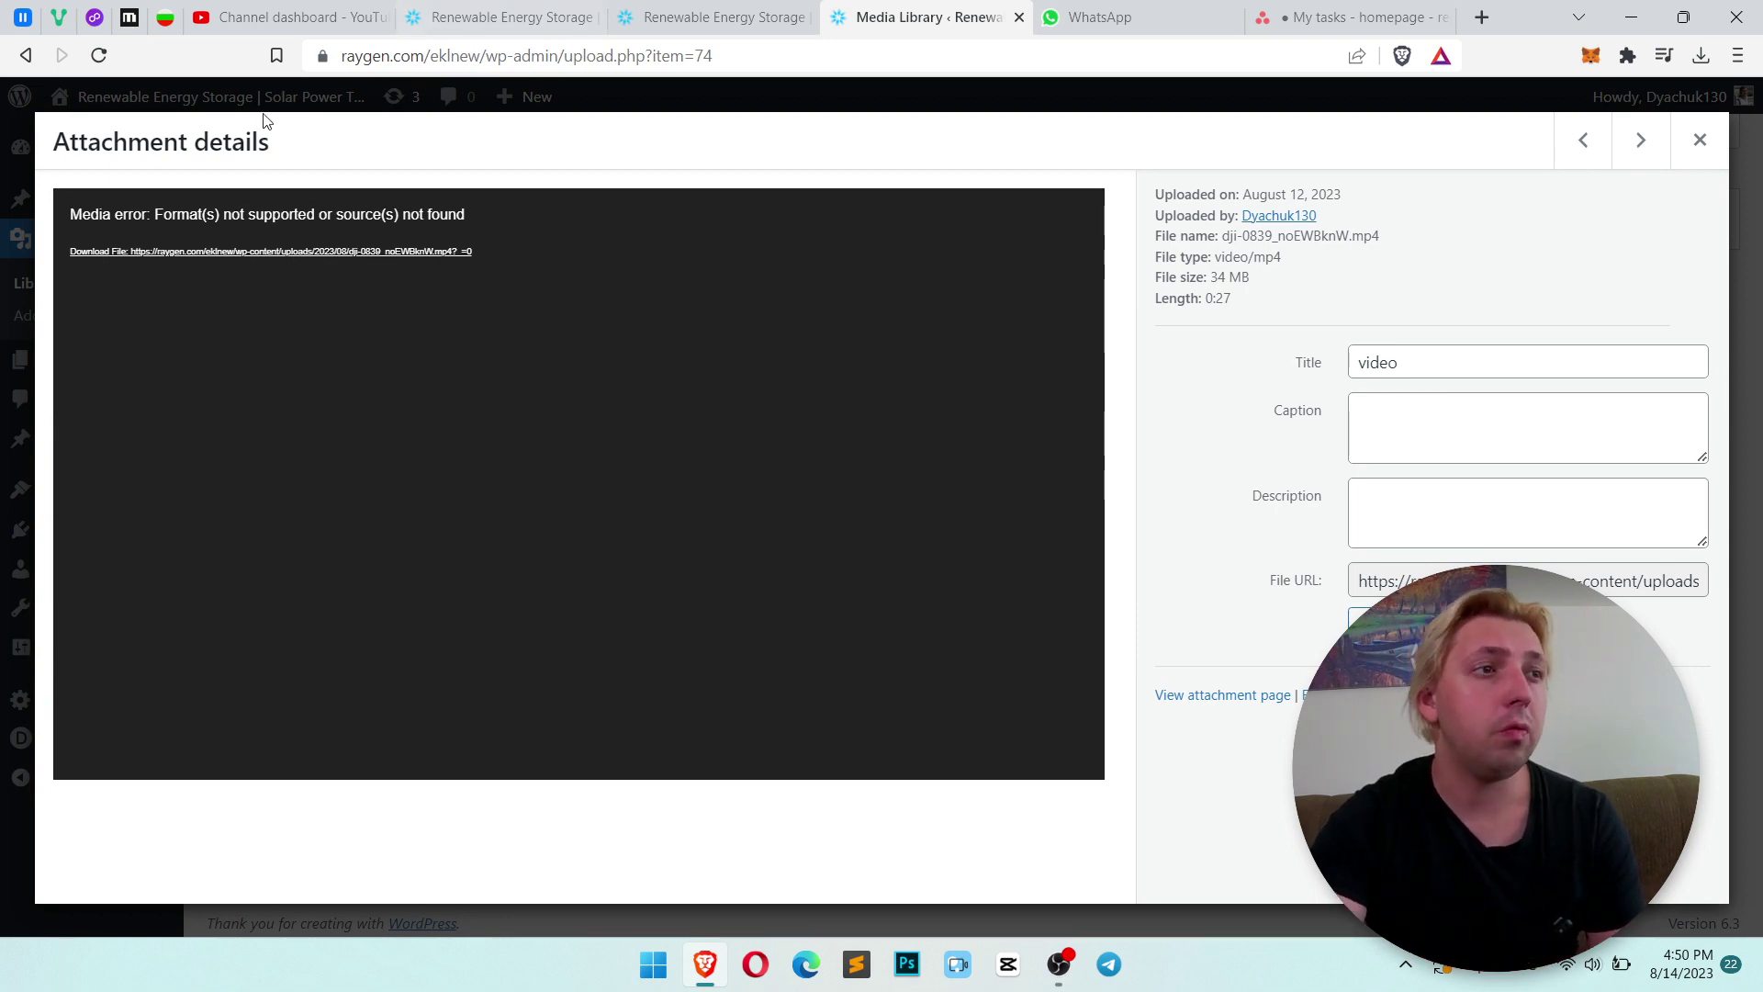
Highlight and inspect the unsupported-format media error line in the vido.mp4 preview.
drag(69, 213, 466, 215)
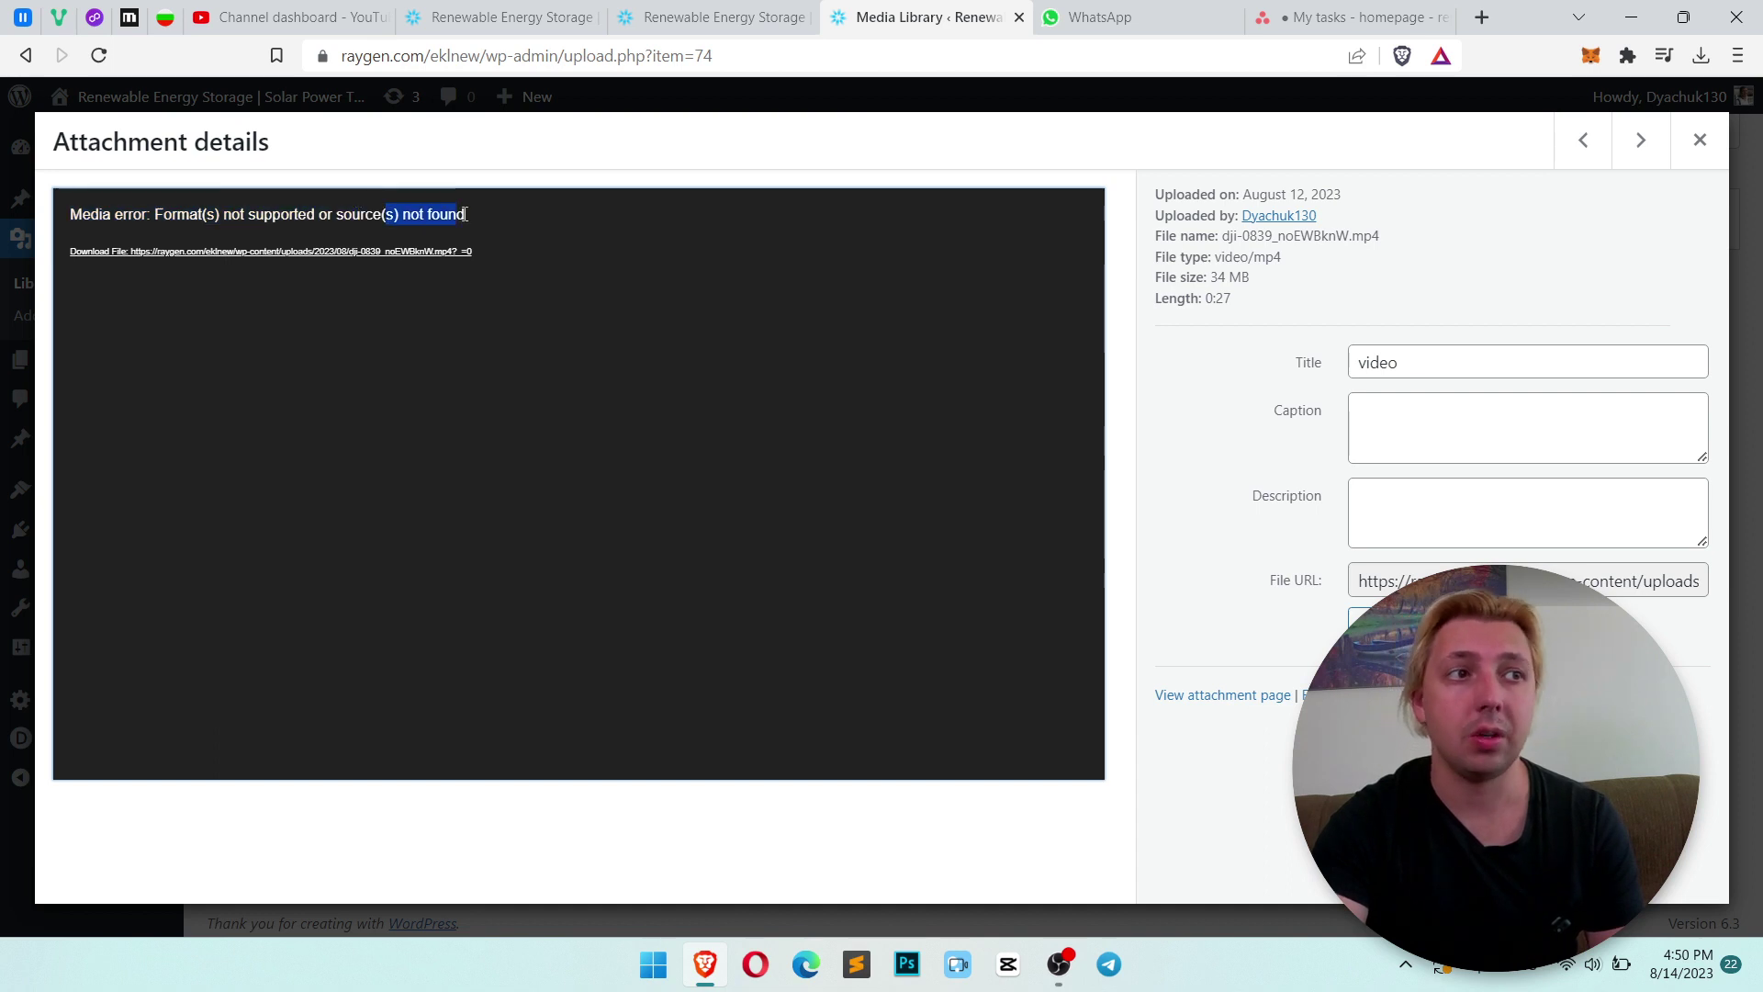
click(466, 215)
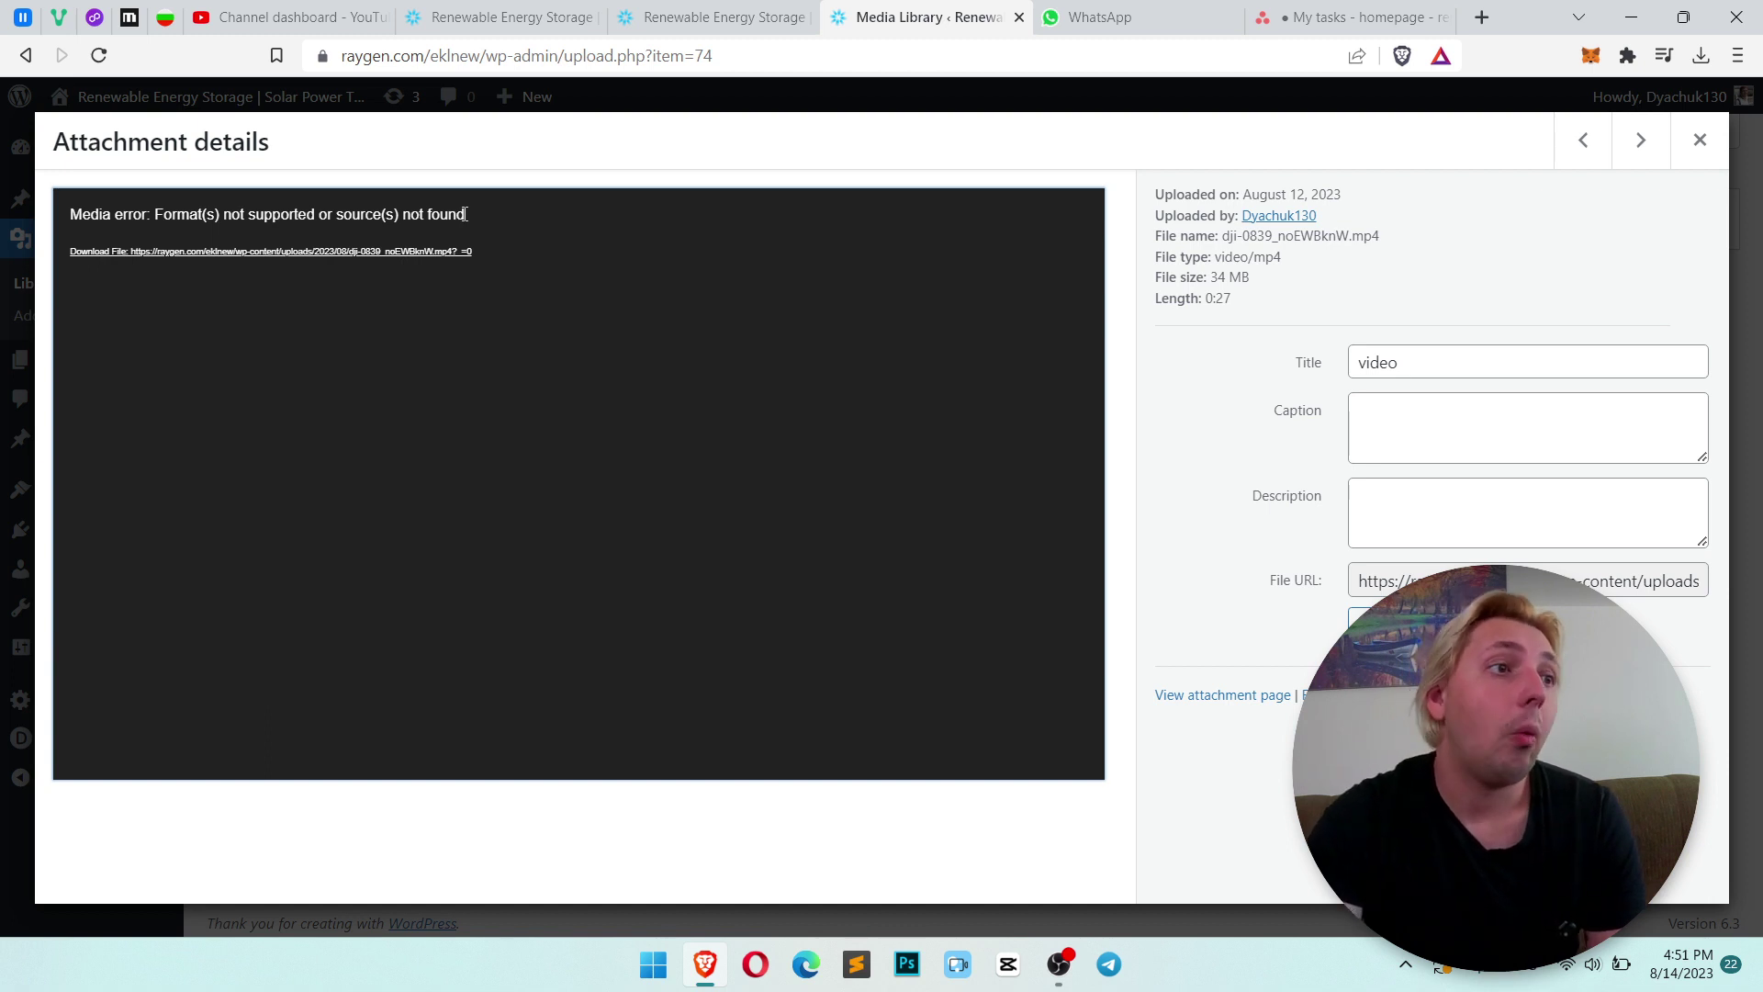
drag(481, 220, 91, 202)
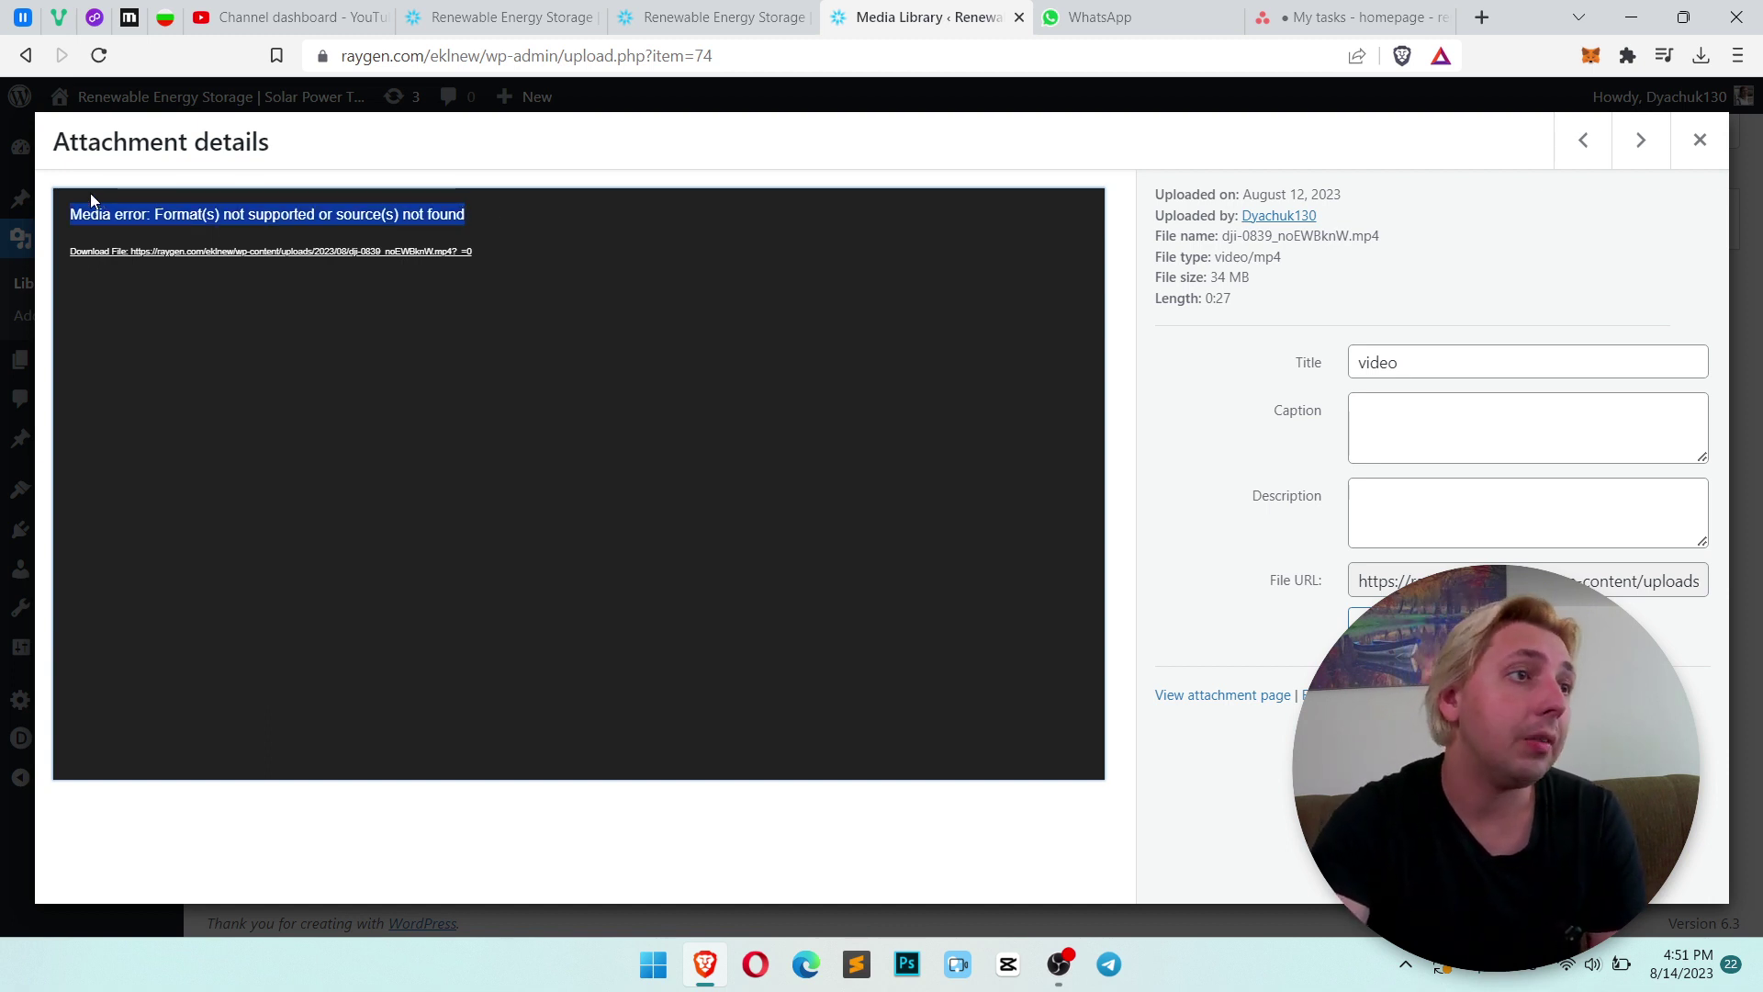
click(84, 209)
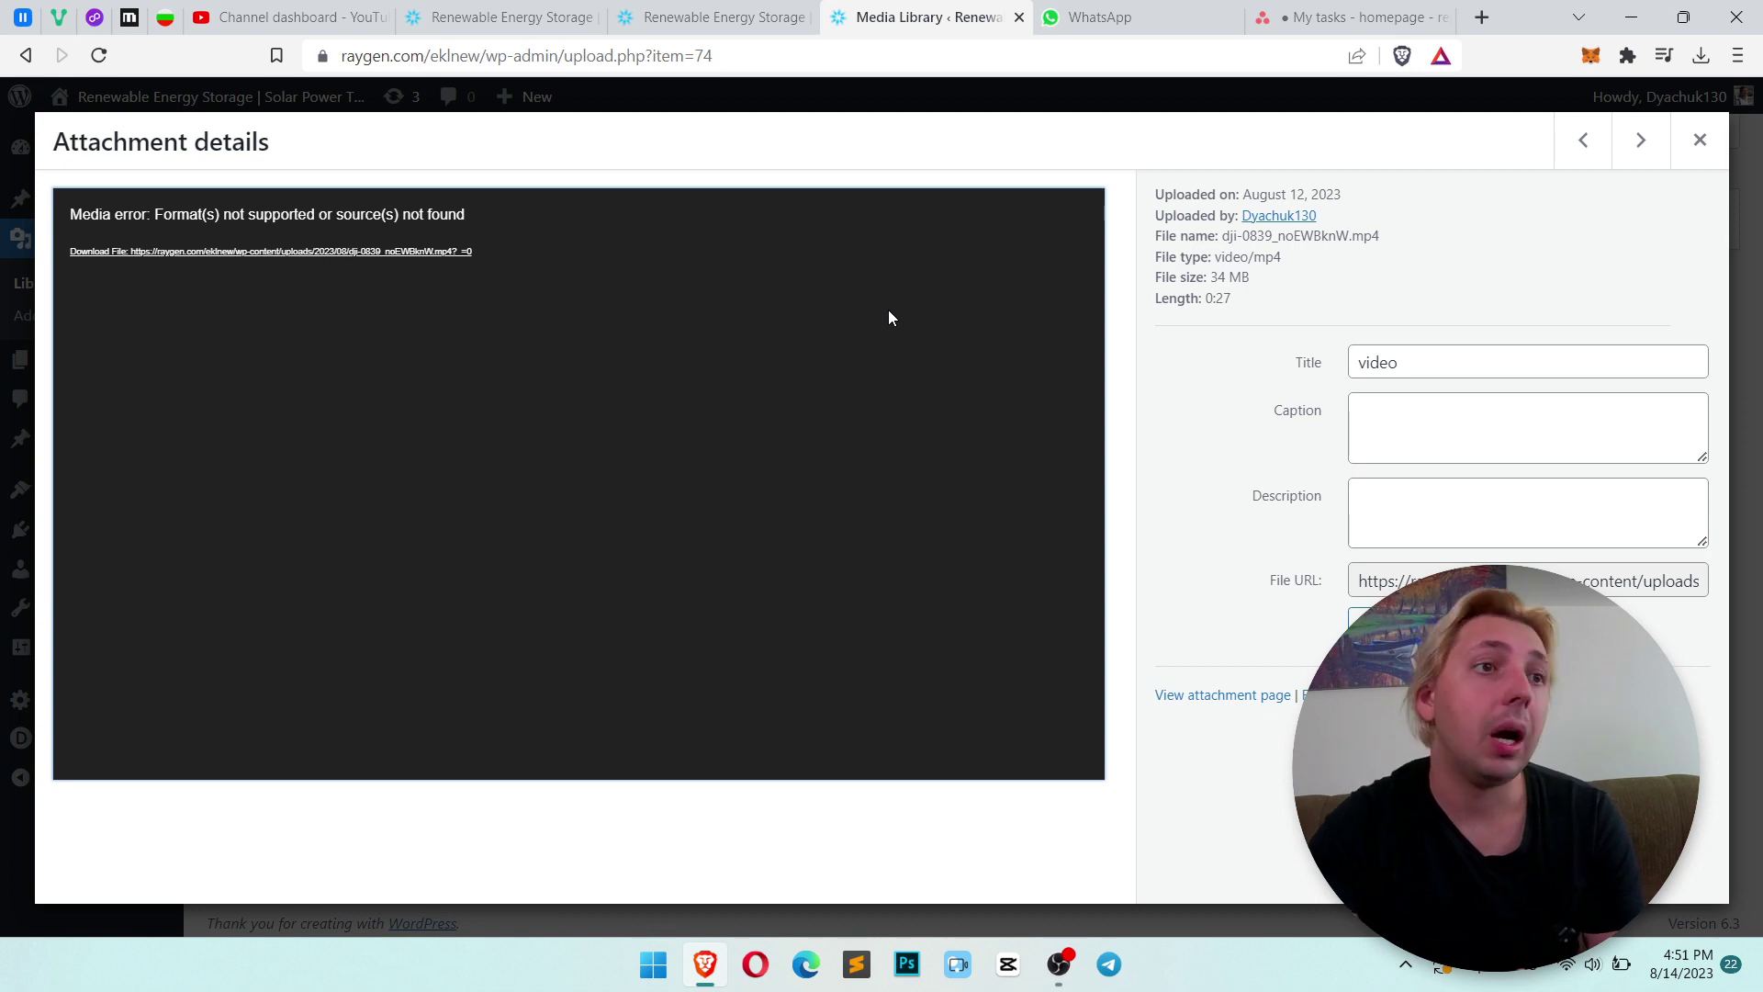
triple_click(347, 209)
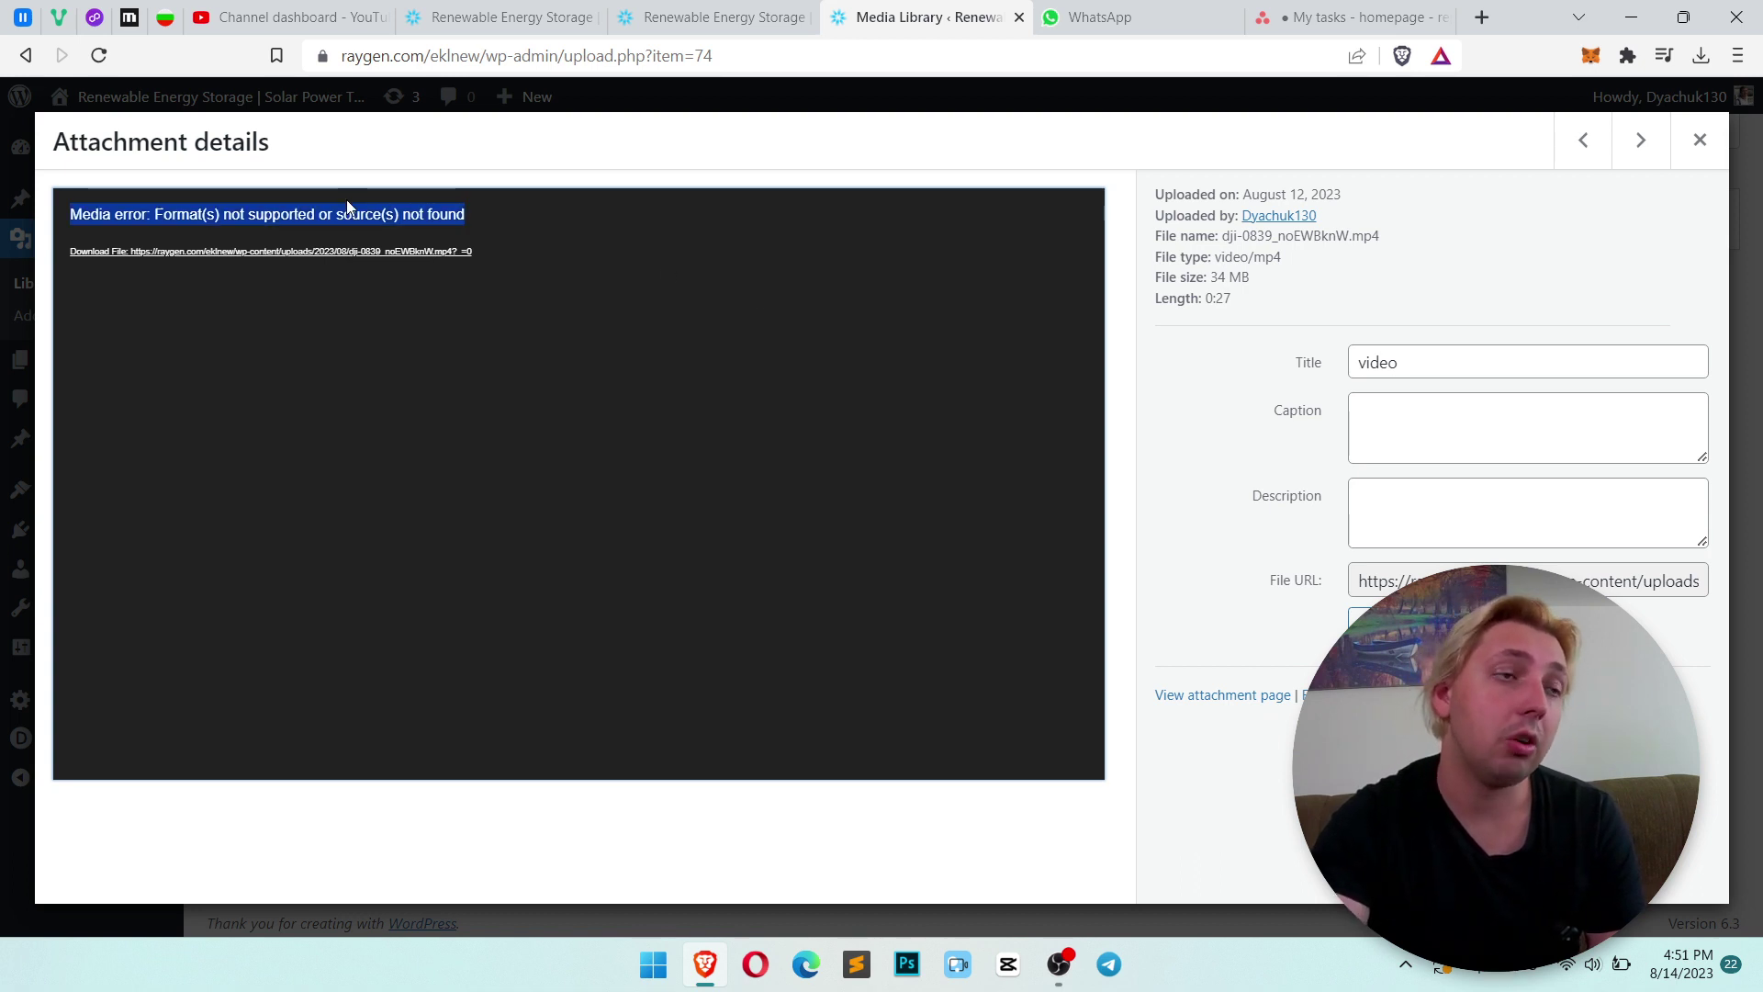
click(347, 207)
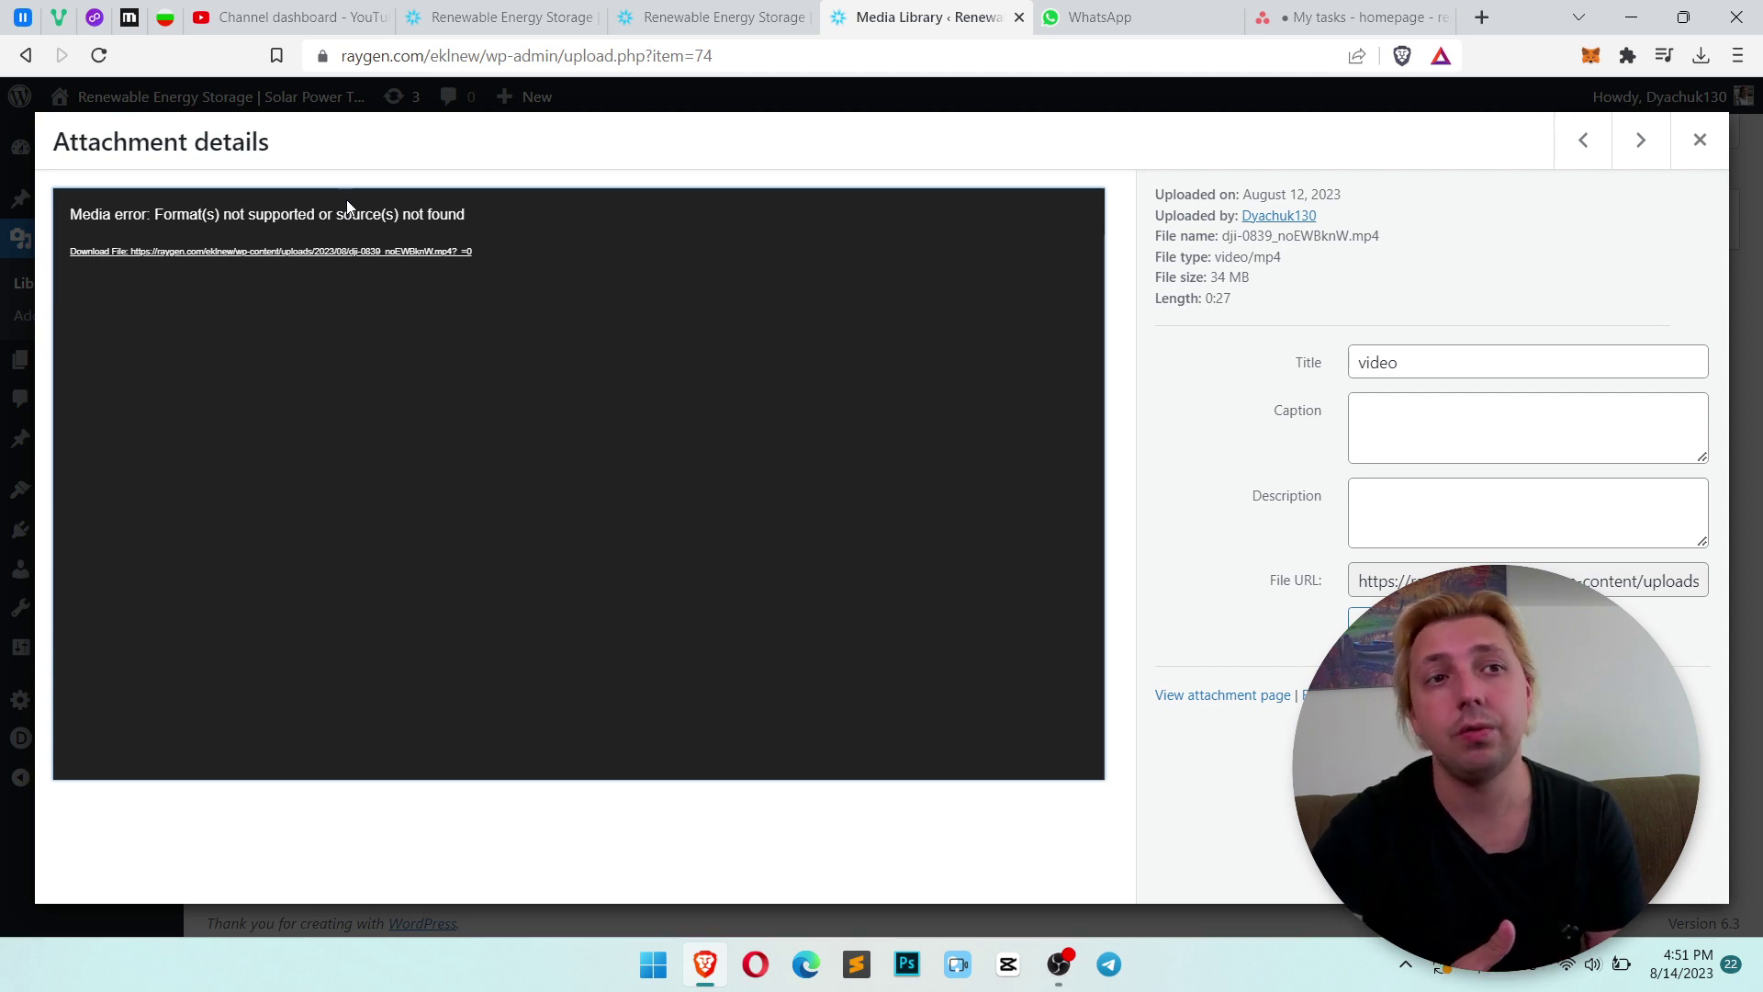
Highlight parts of the vido.mp4 file name, including its mp4 extension.
drag(1380, 236, 1352, 234)
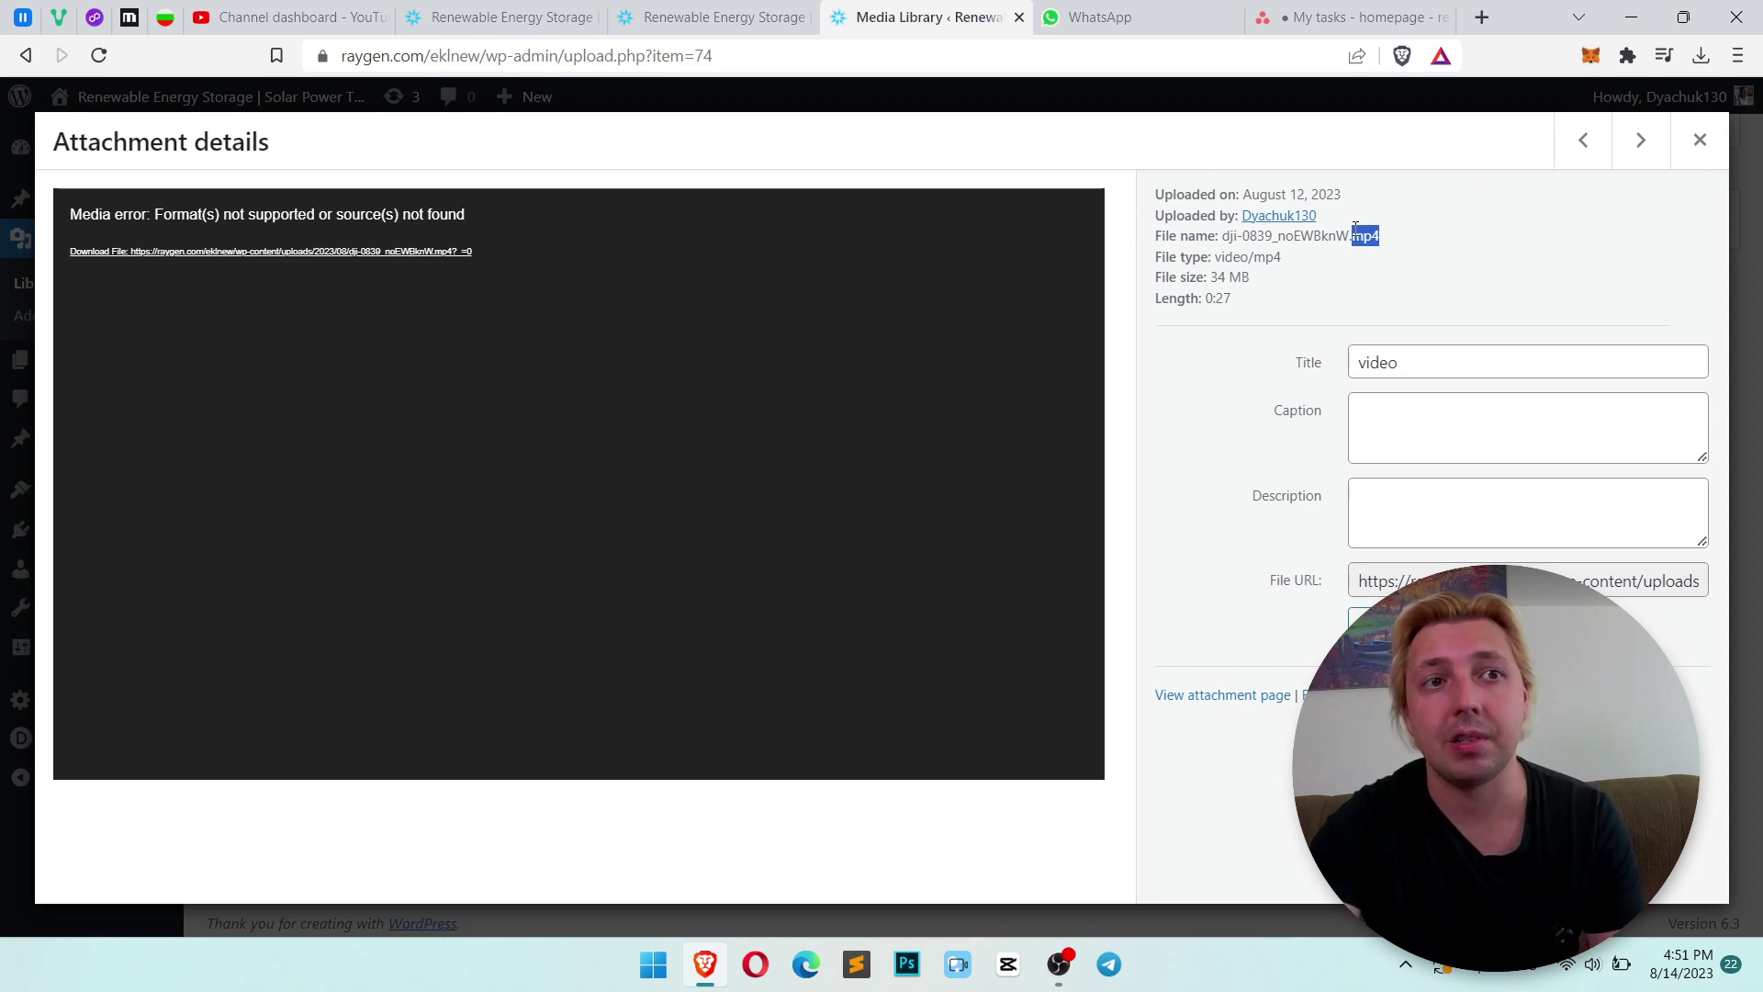
click(1317, 234)
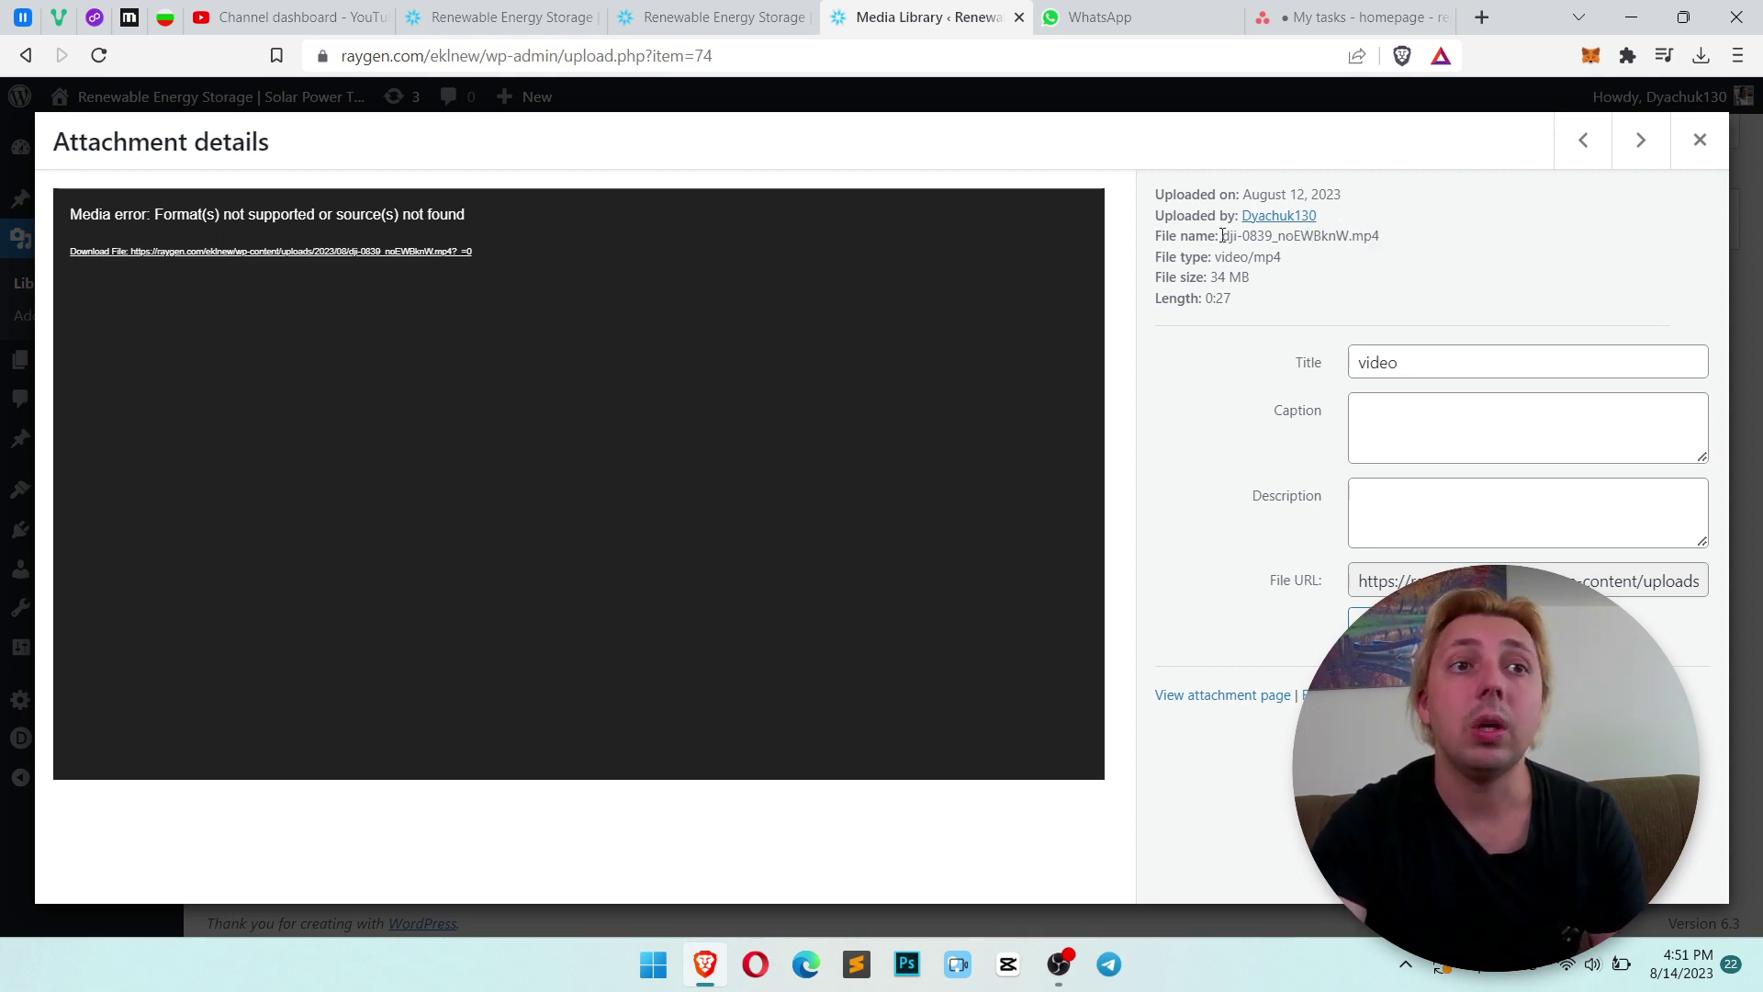
drag(1222, 236, 1294, 235)
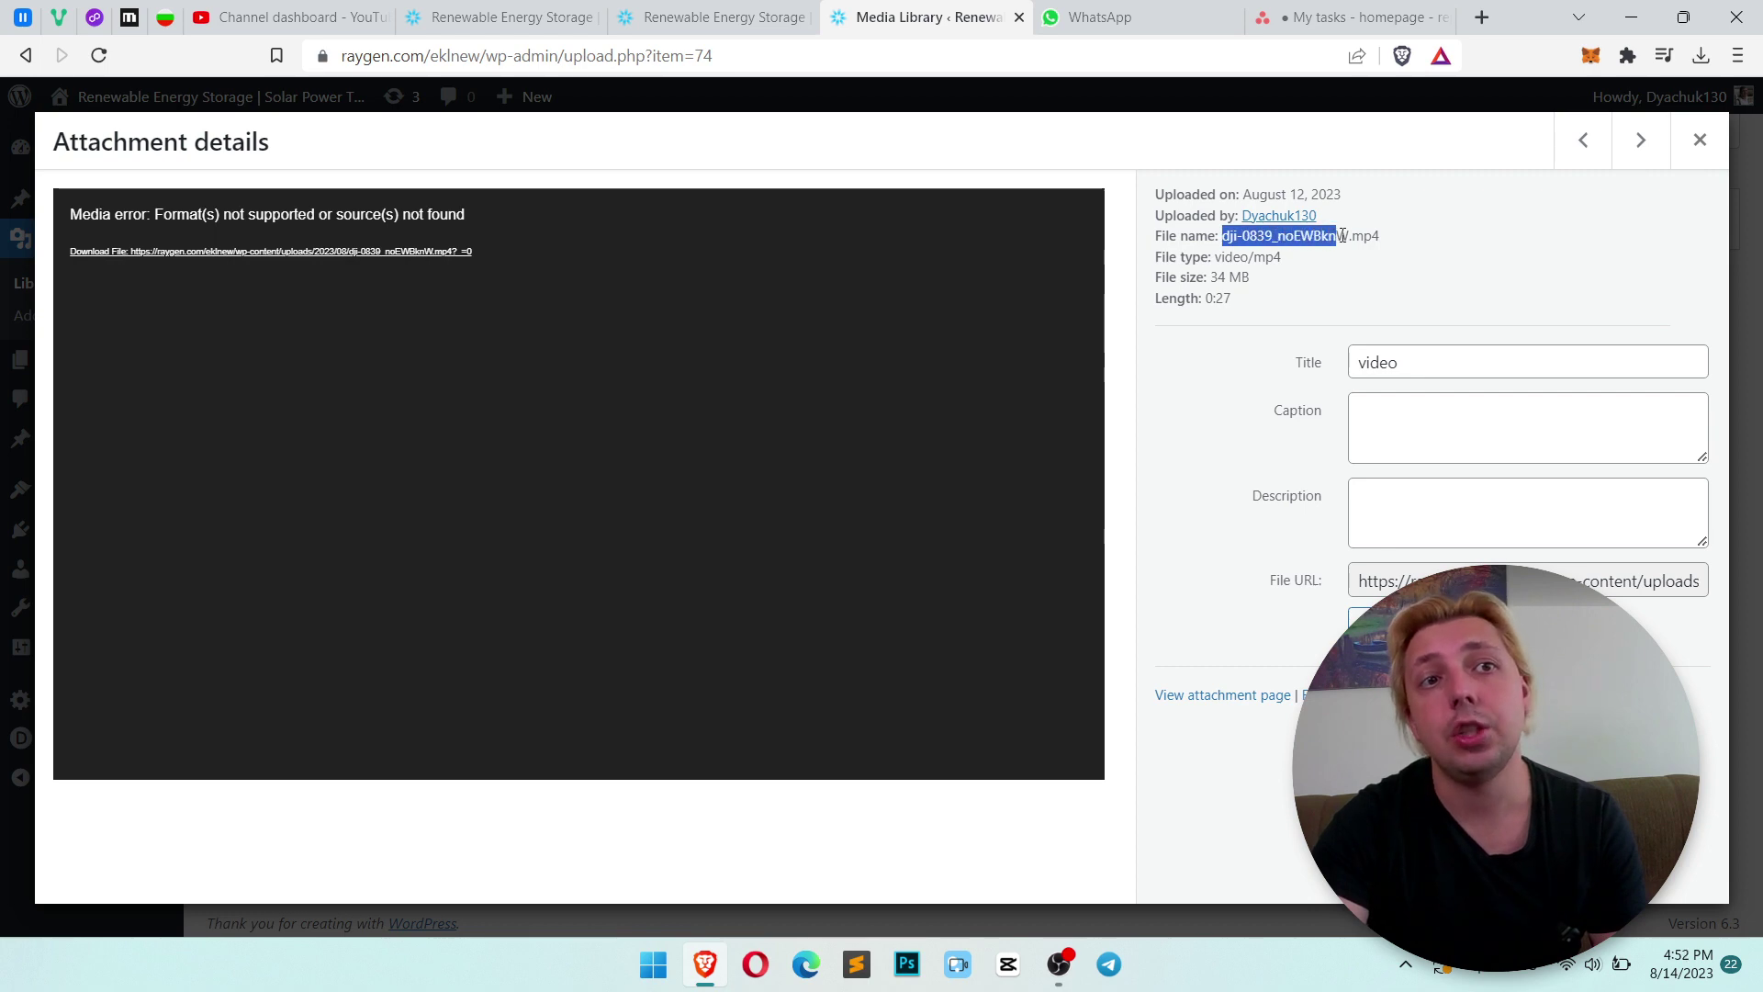
double_click(1290, 236)
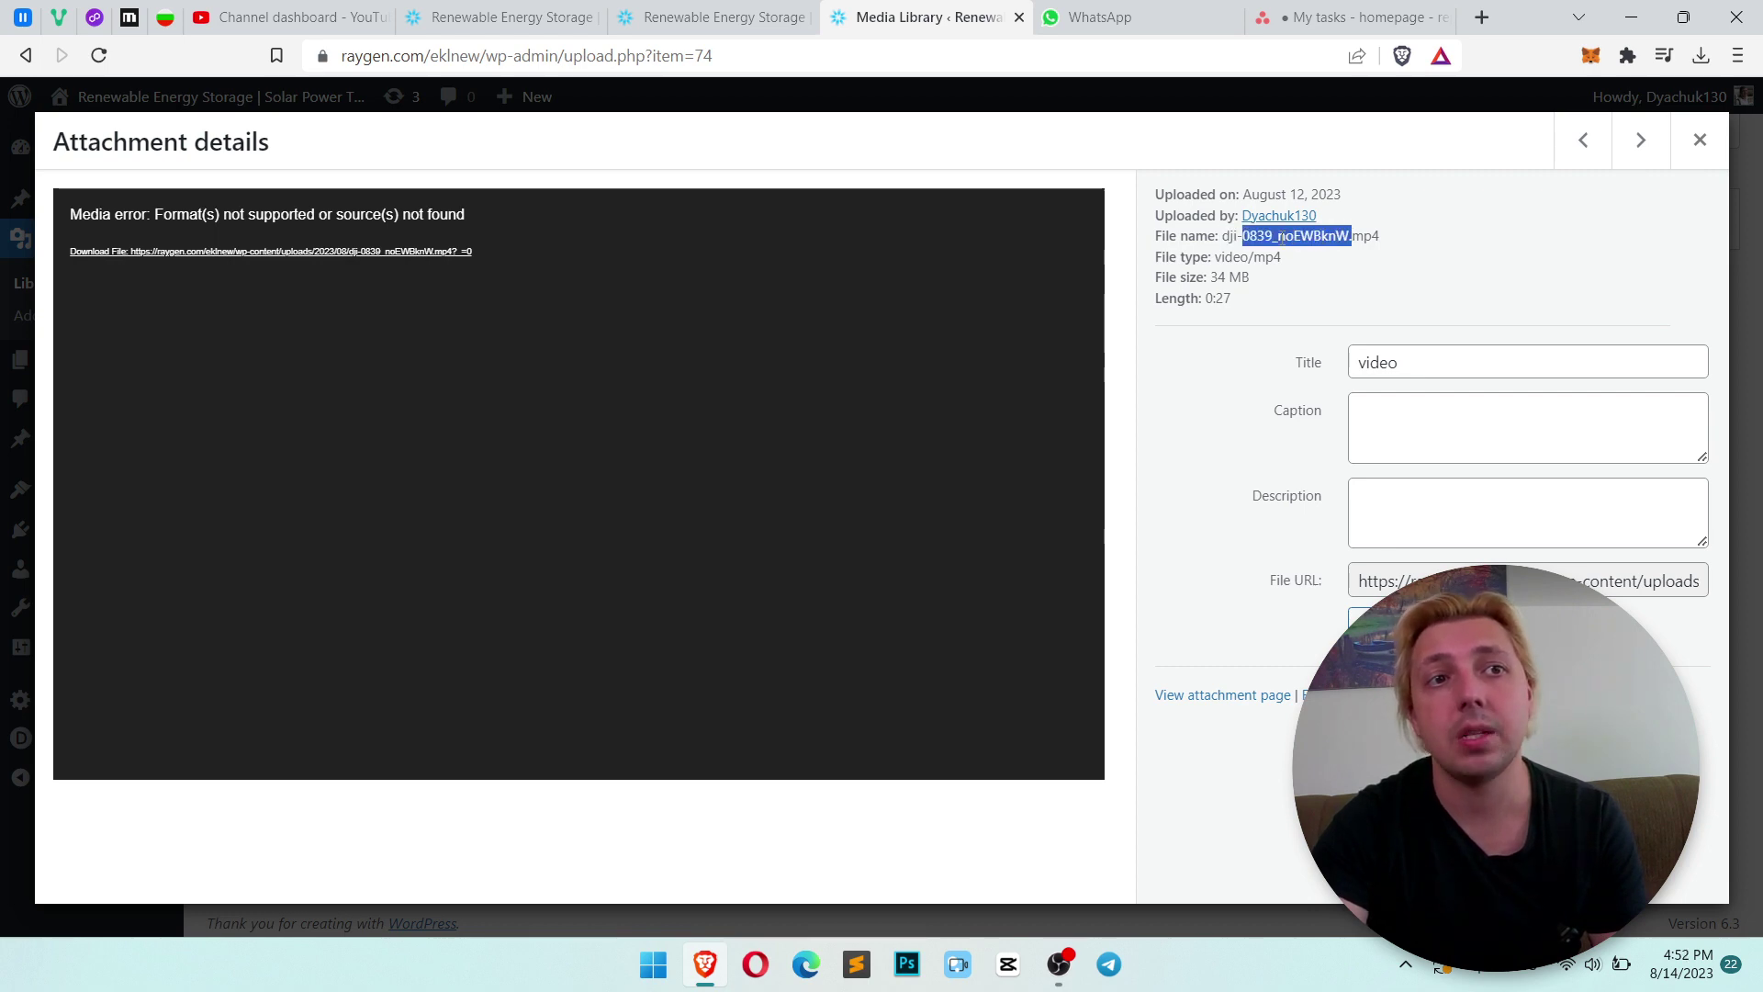
click(1274, 238)
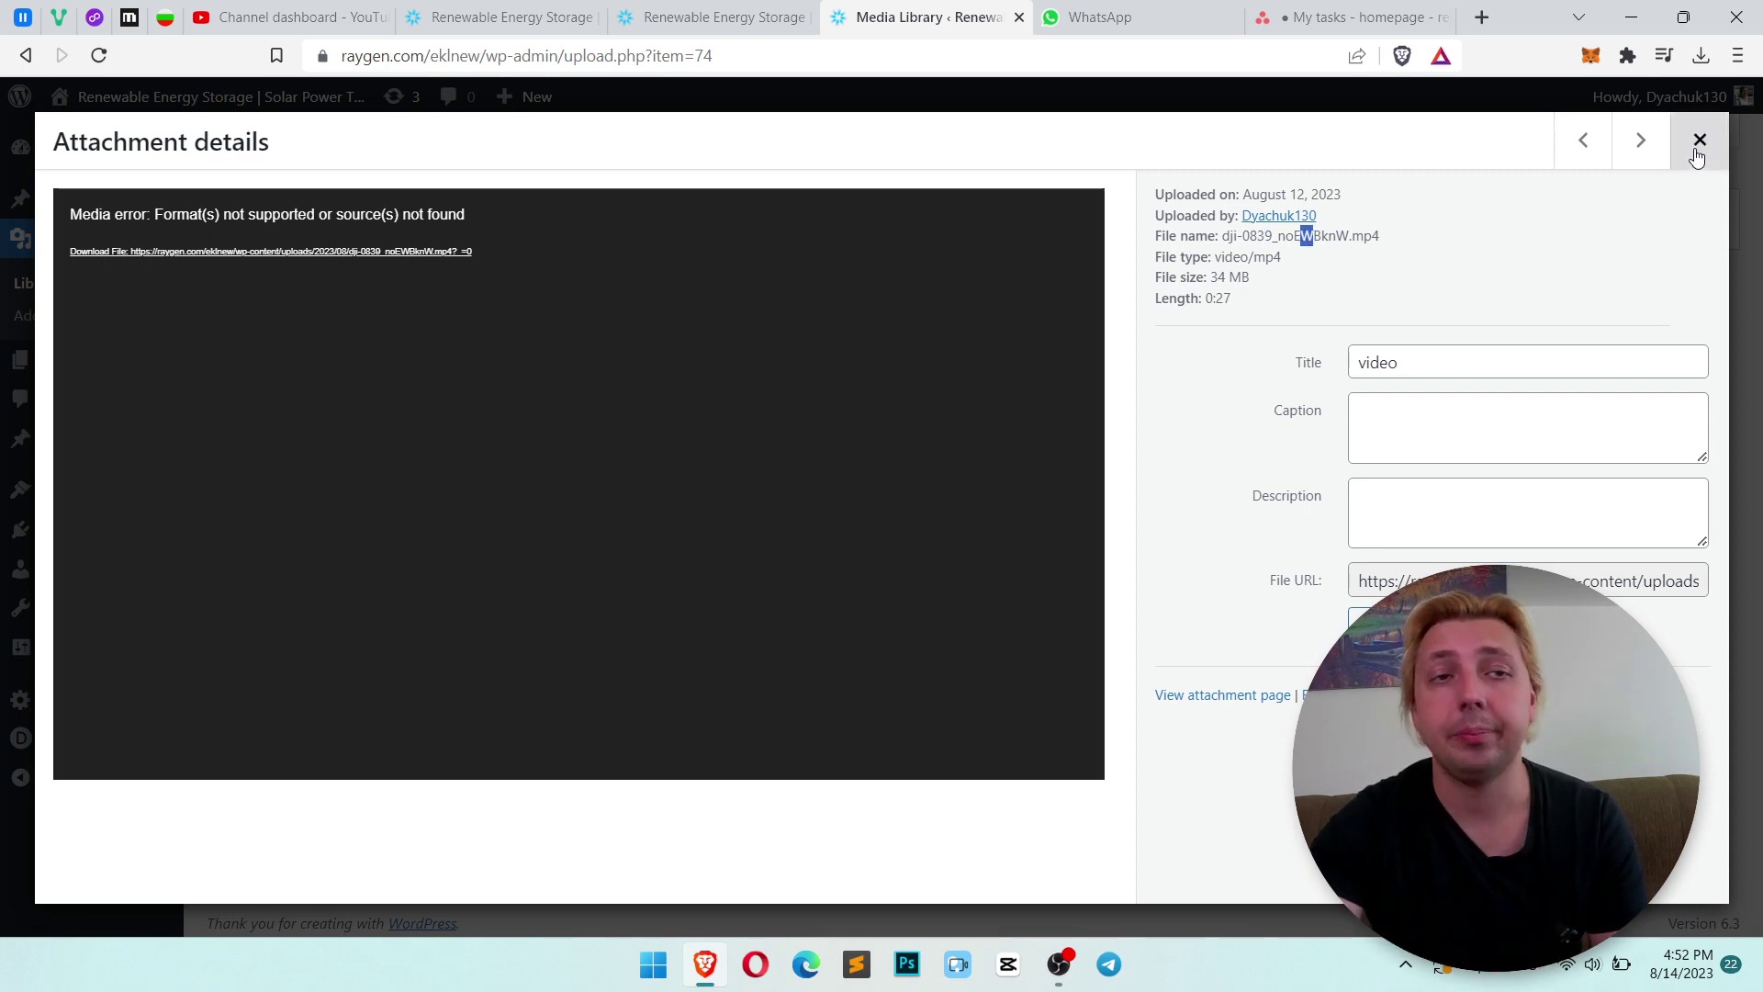
Close the details, reopen vido.mp4 from the Media Library grid, then close it.
click(1698, 143)
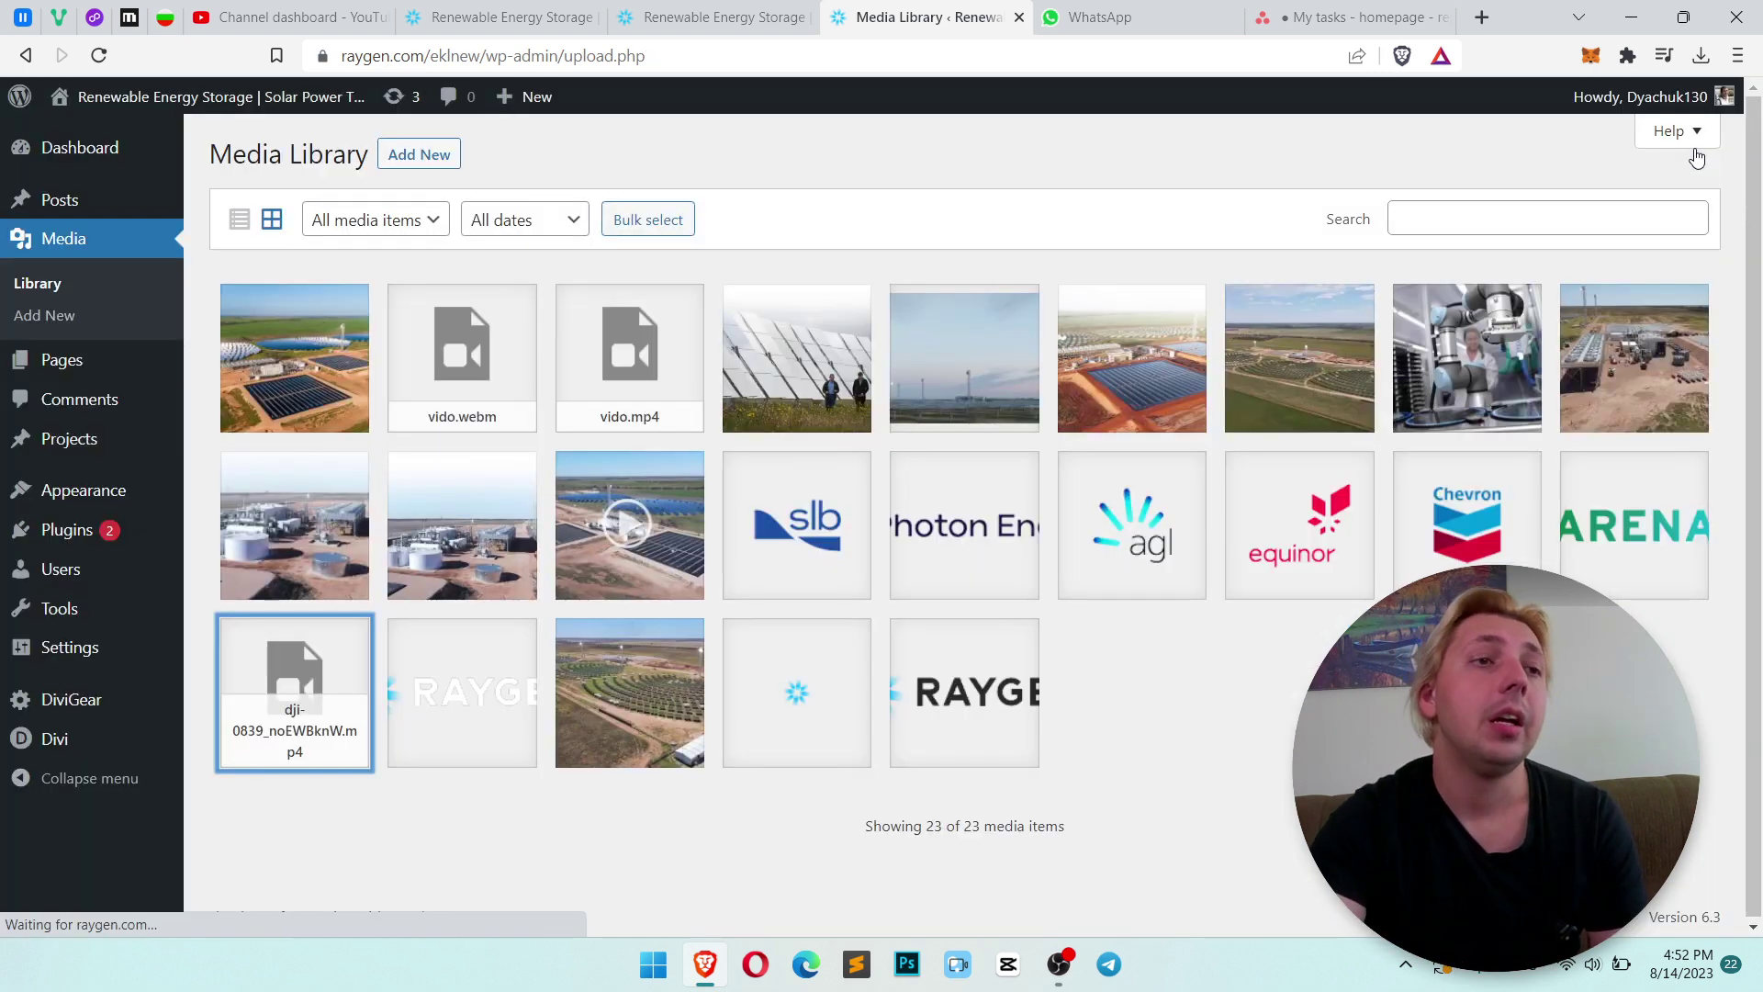
click(645, 371)
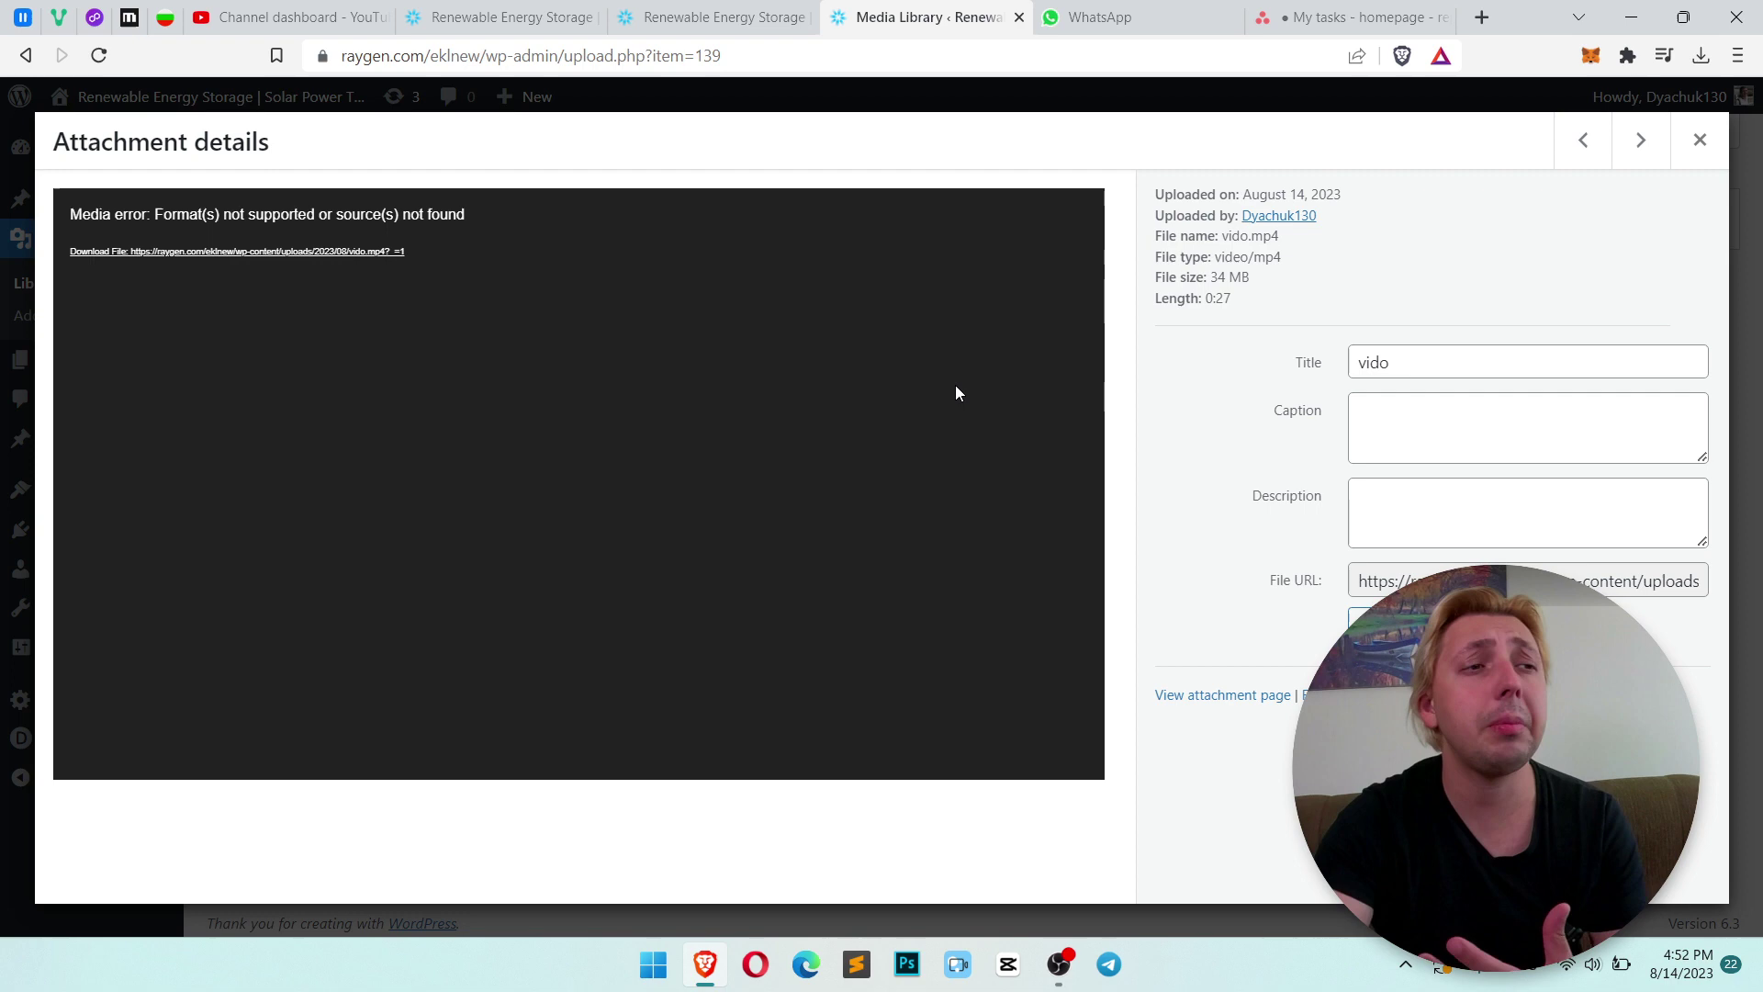
click(1702, 145)
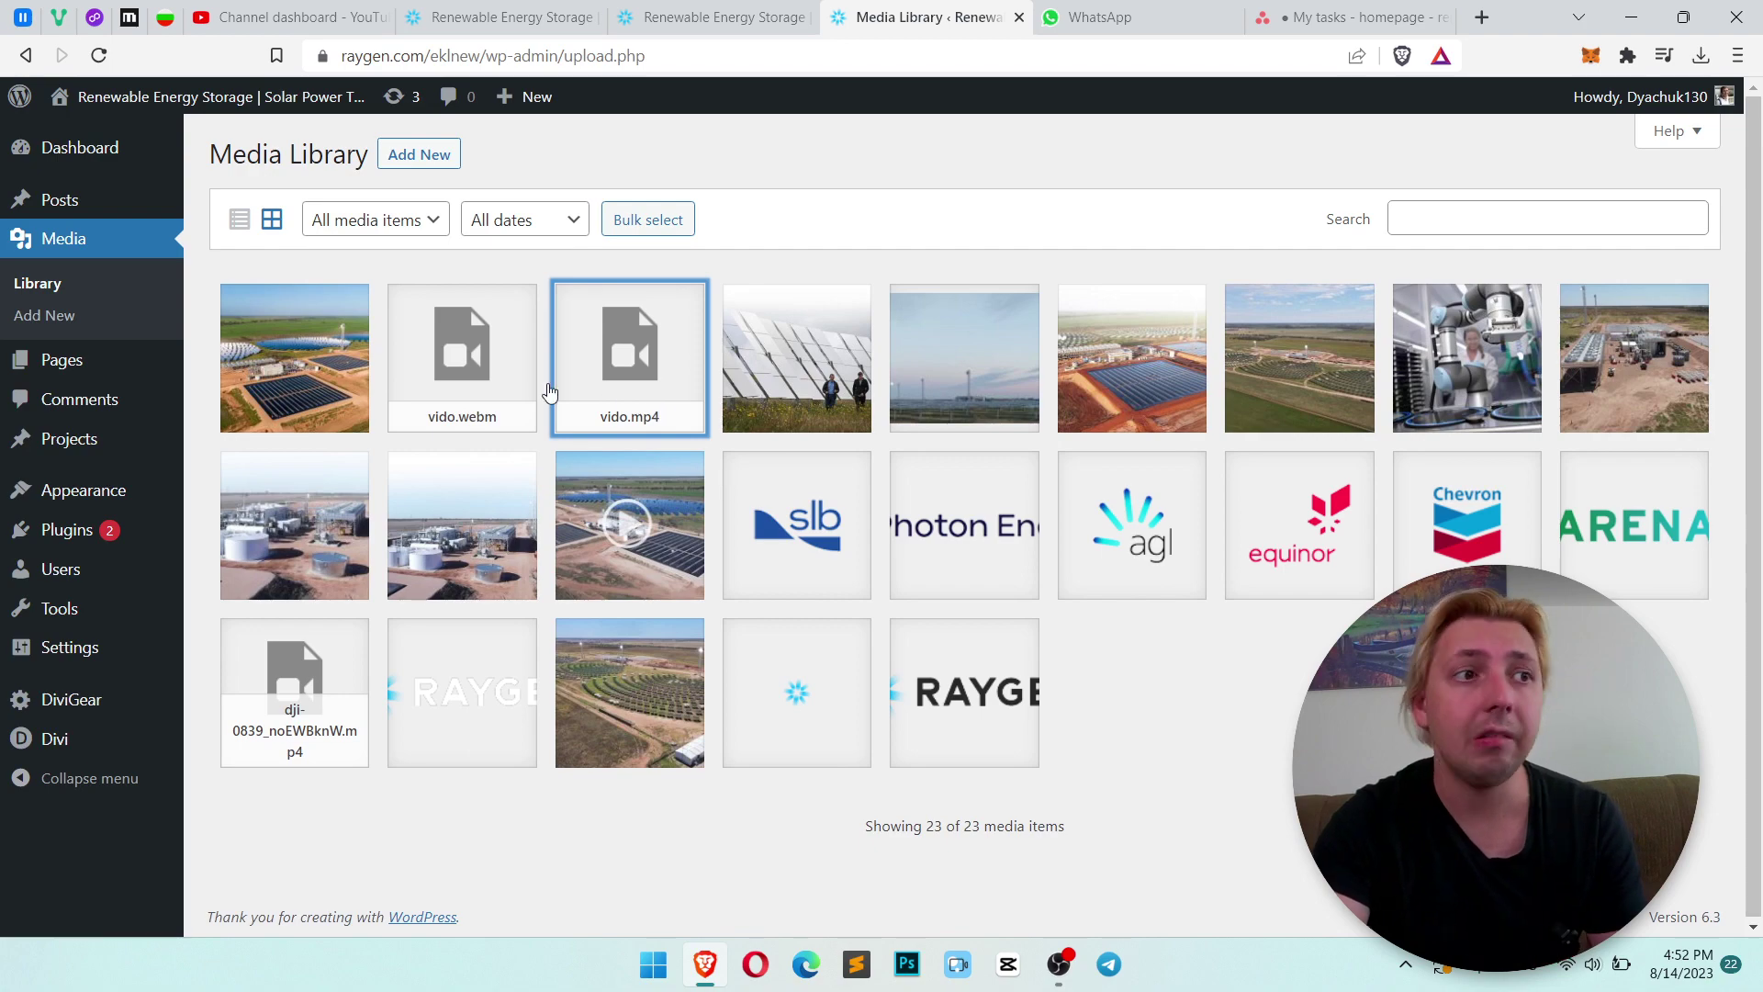
Open the vido.webm attachment details, clear the highlight, and close the modal.
click(477, 355)
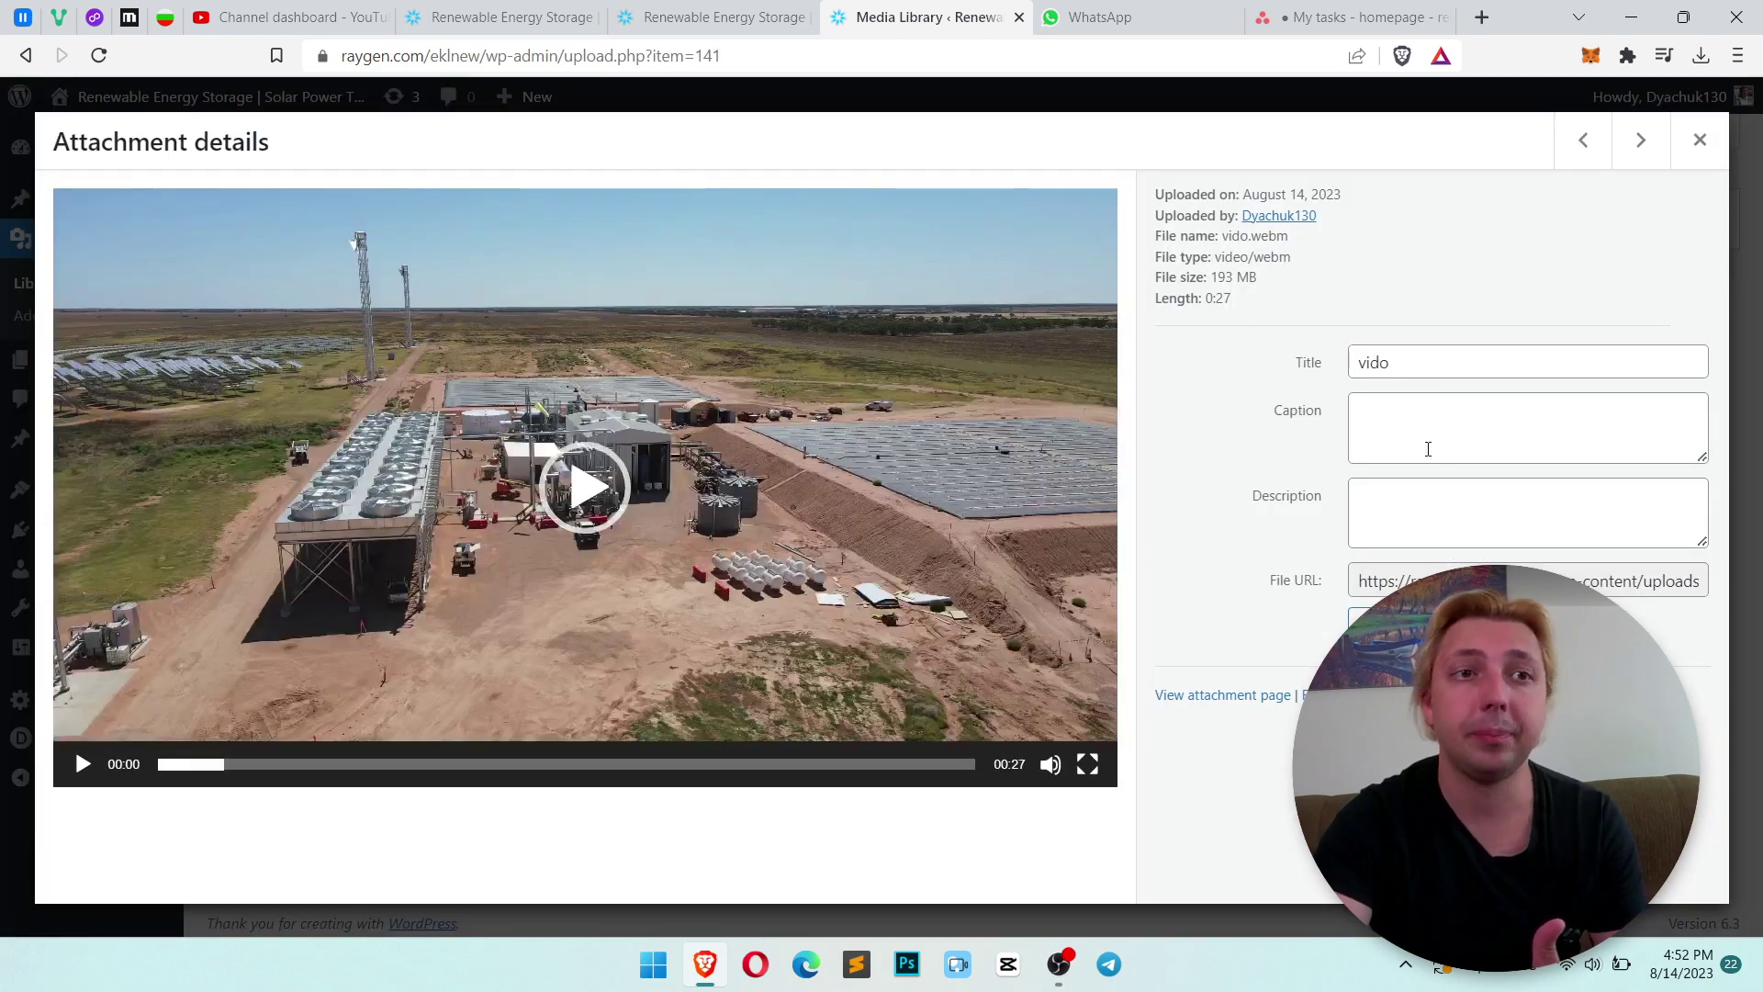
click(1253, 244)
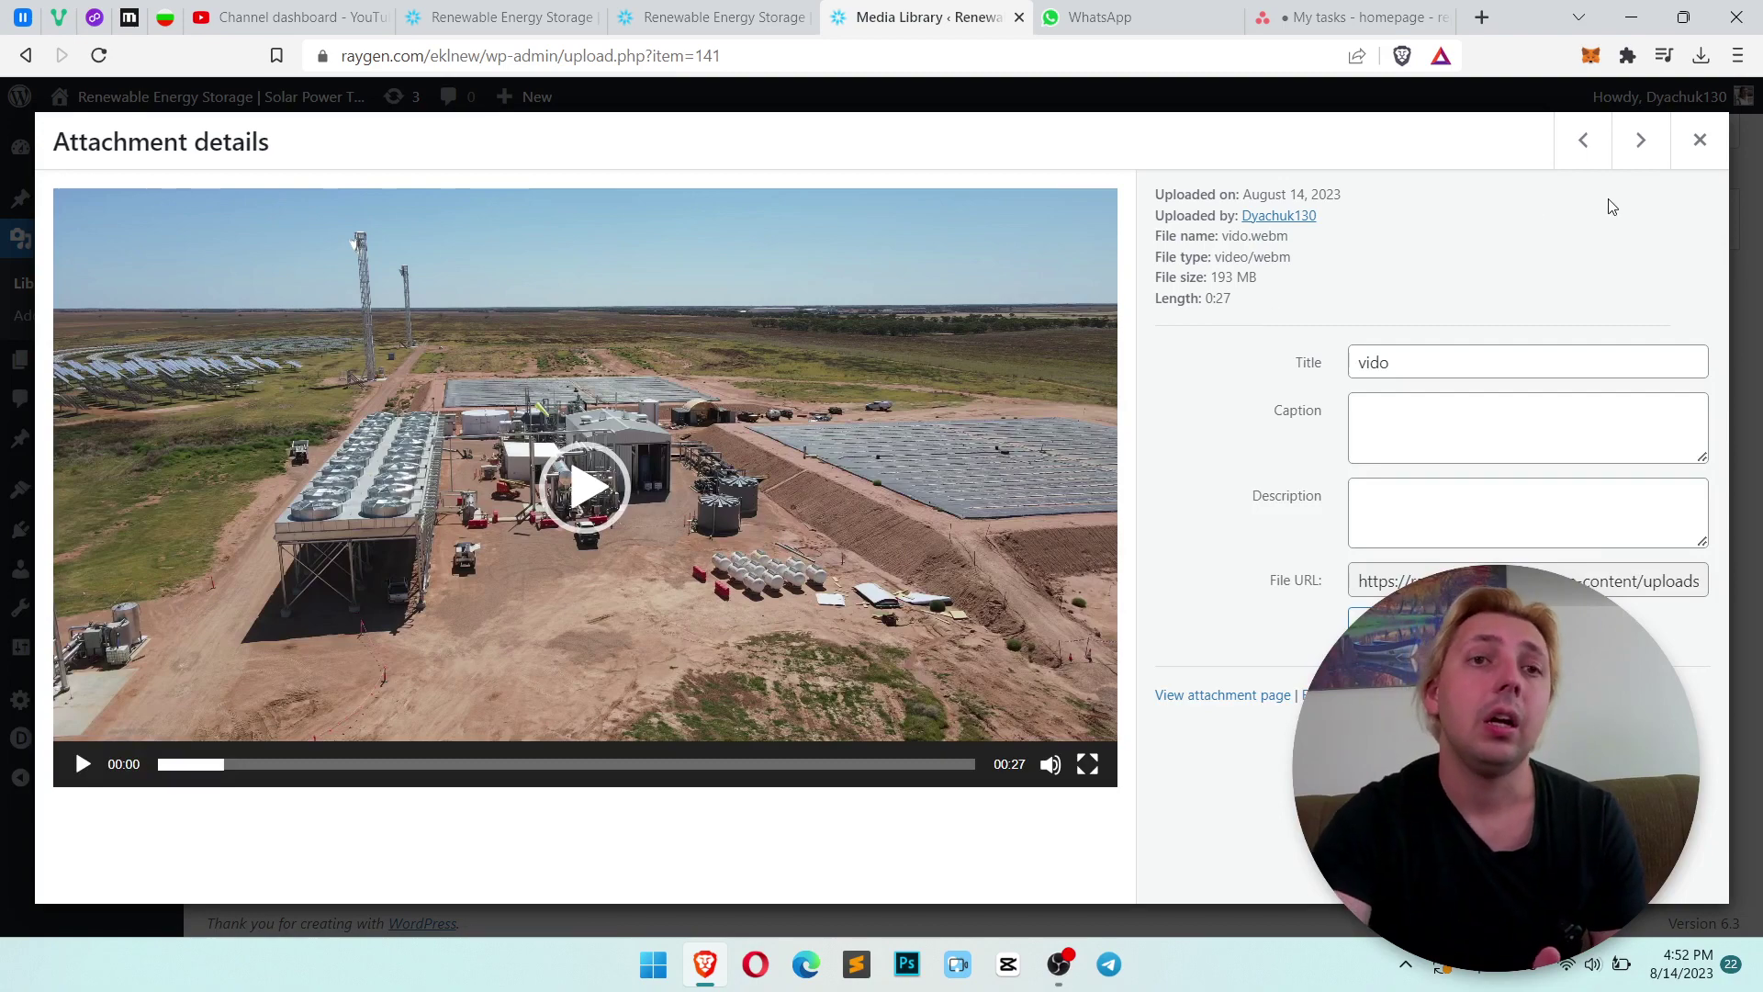
click(1700, 141)
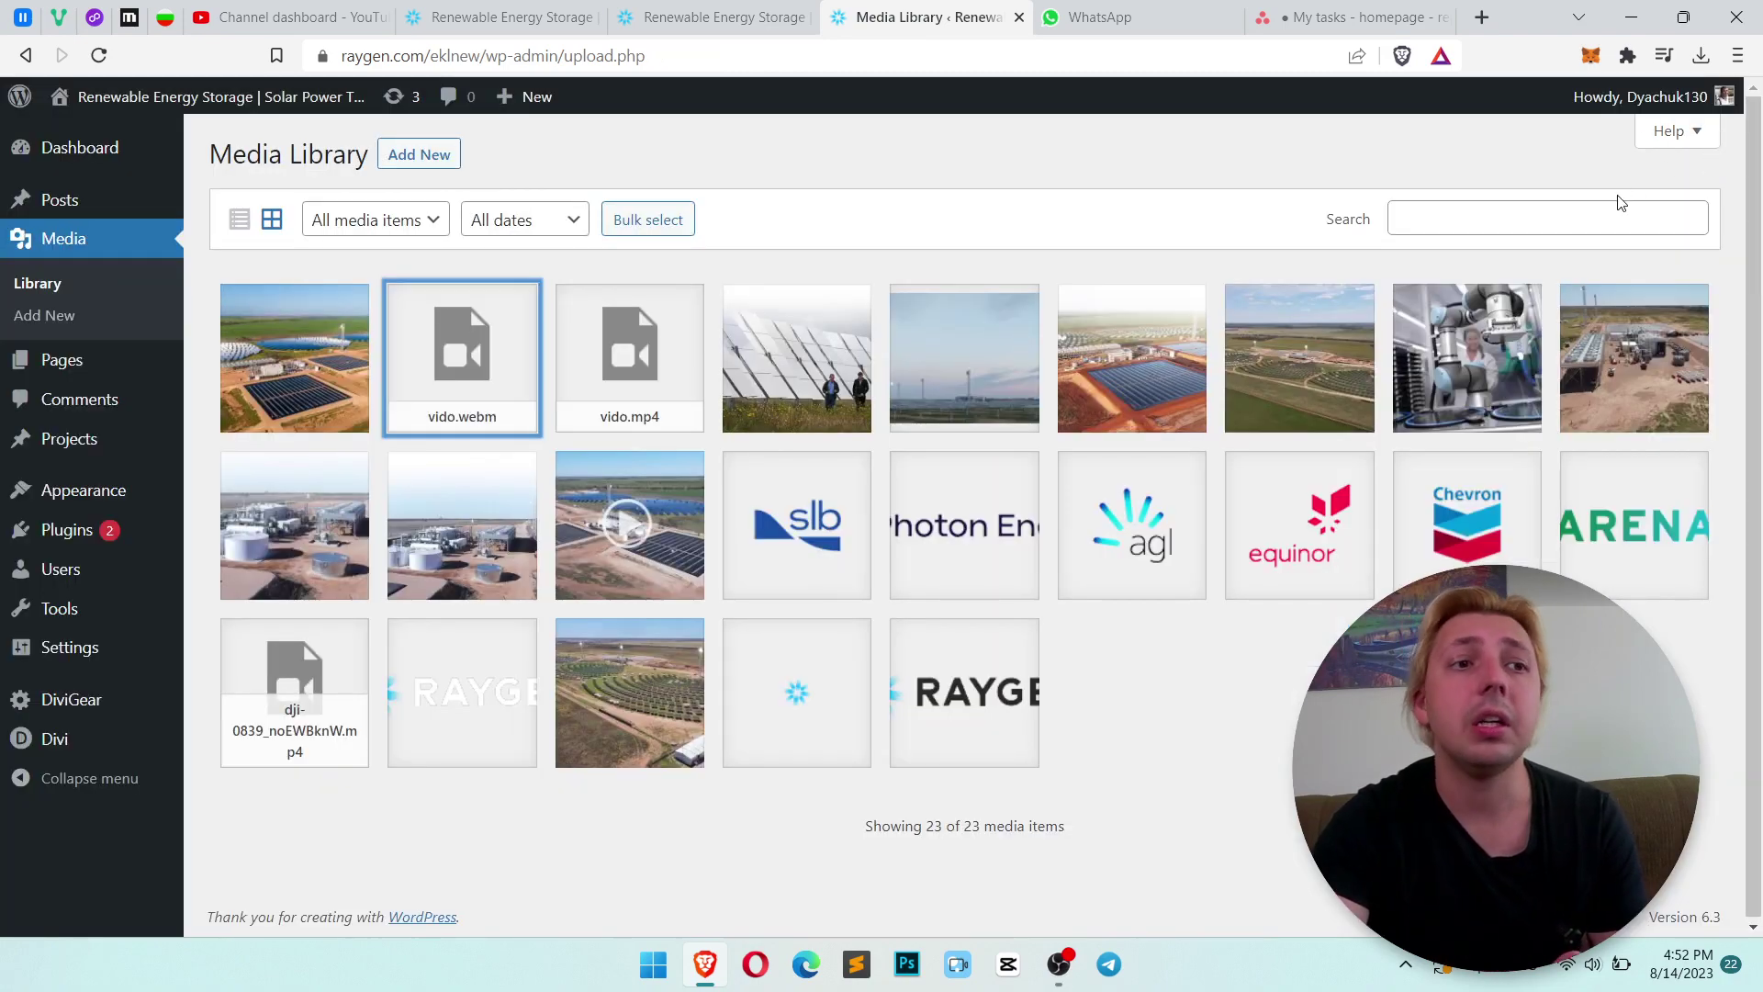
Open convertio.co in a new tab, check its conversion-limit banner, and go home.
click(1481, 18)
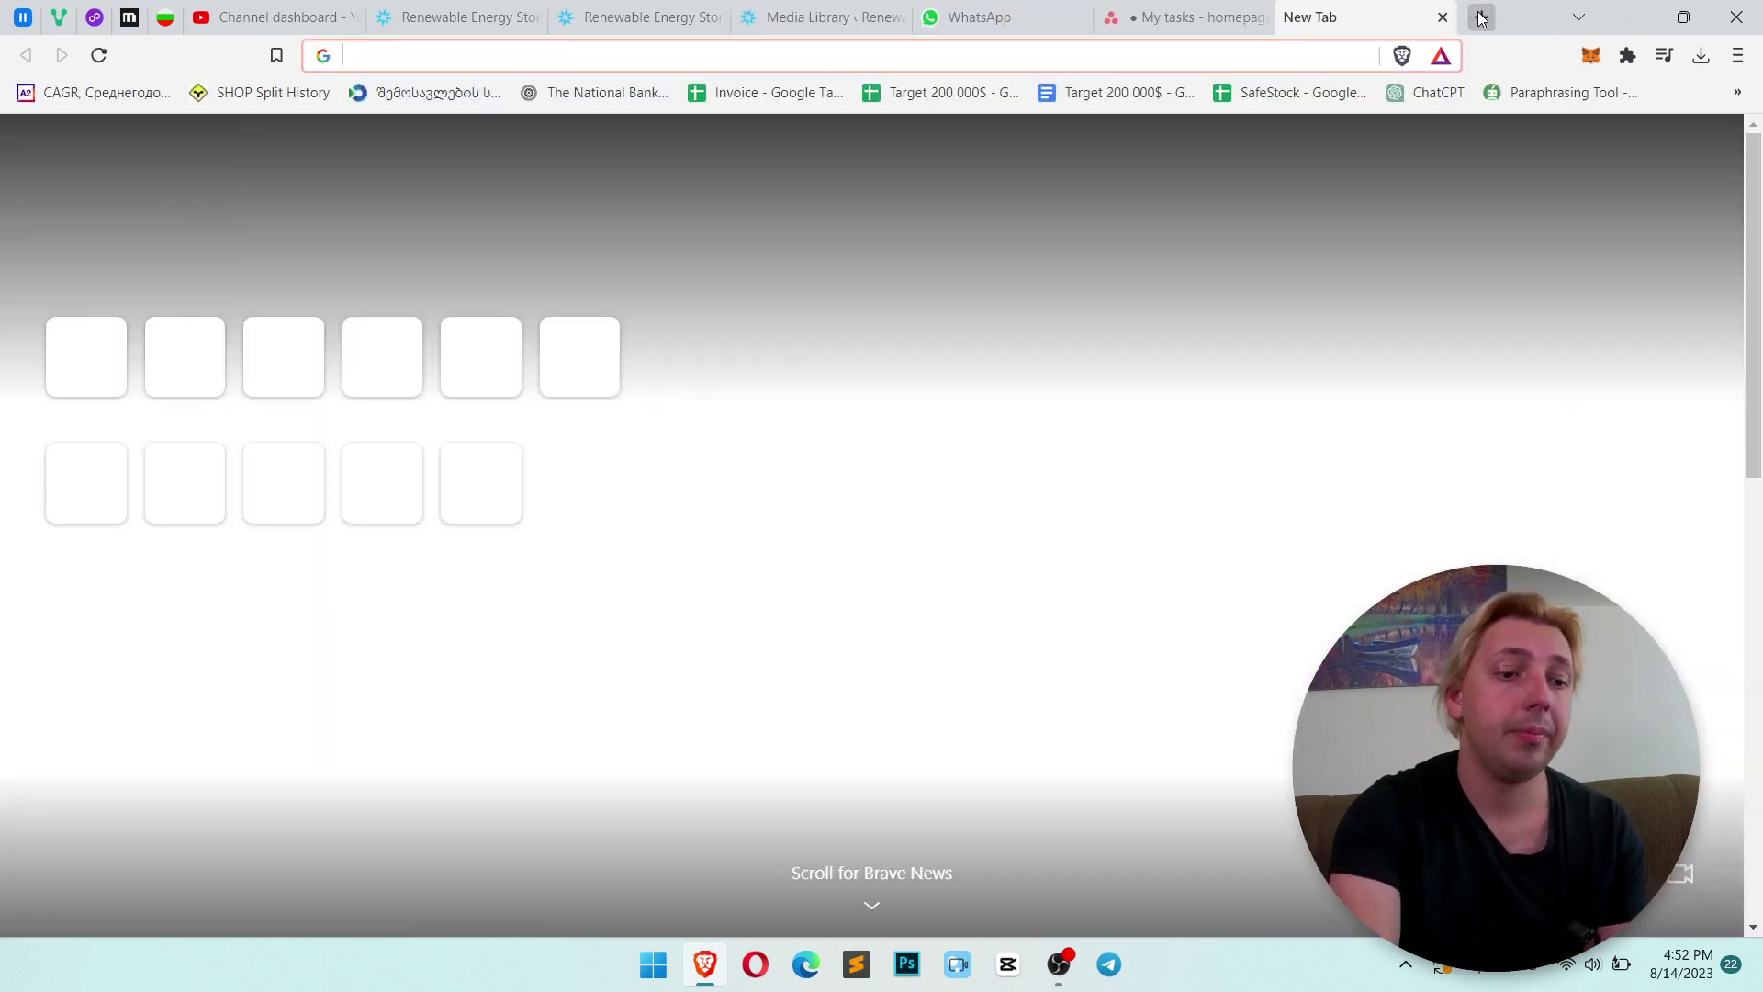
text(convertio.co/svg-jpg/)
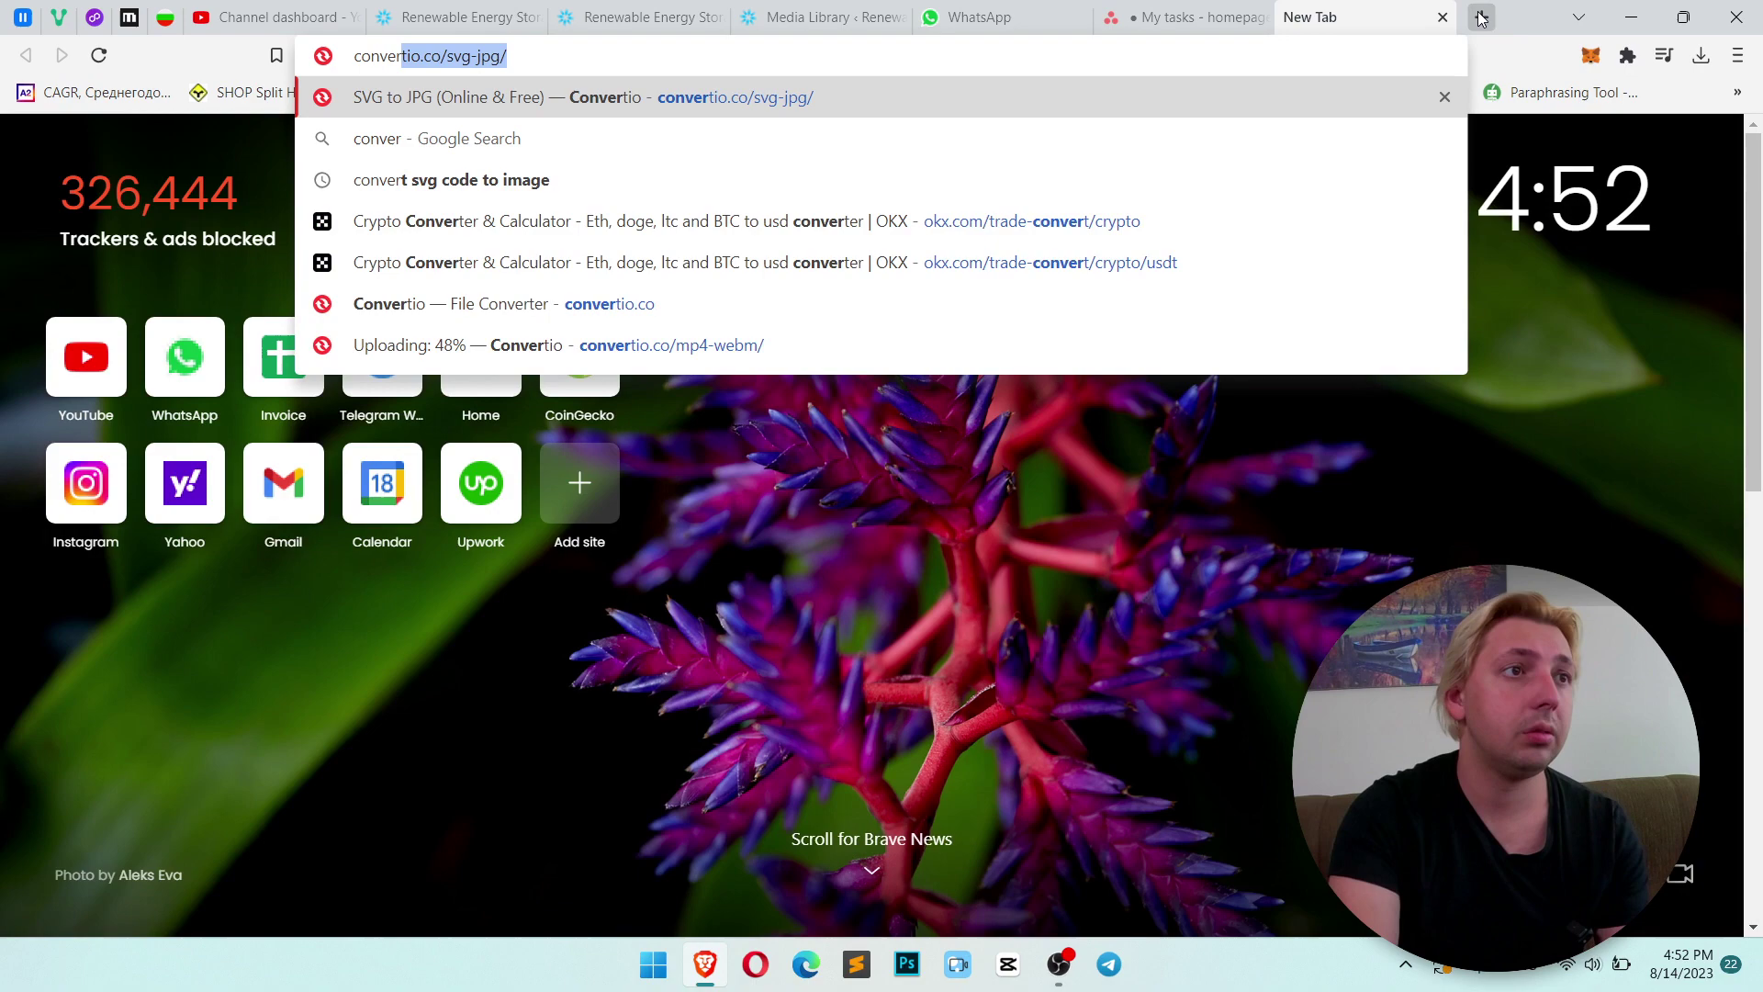
click(742, 100)
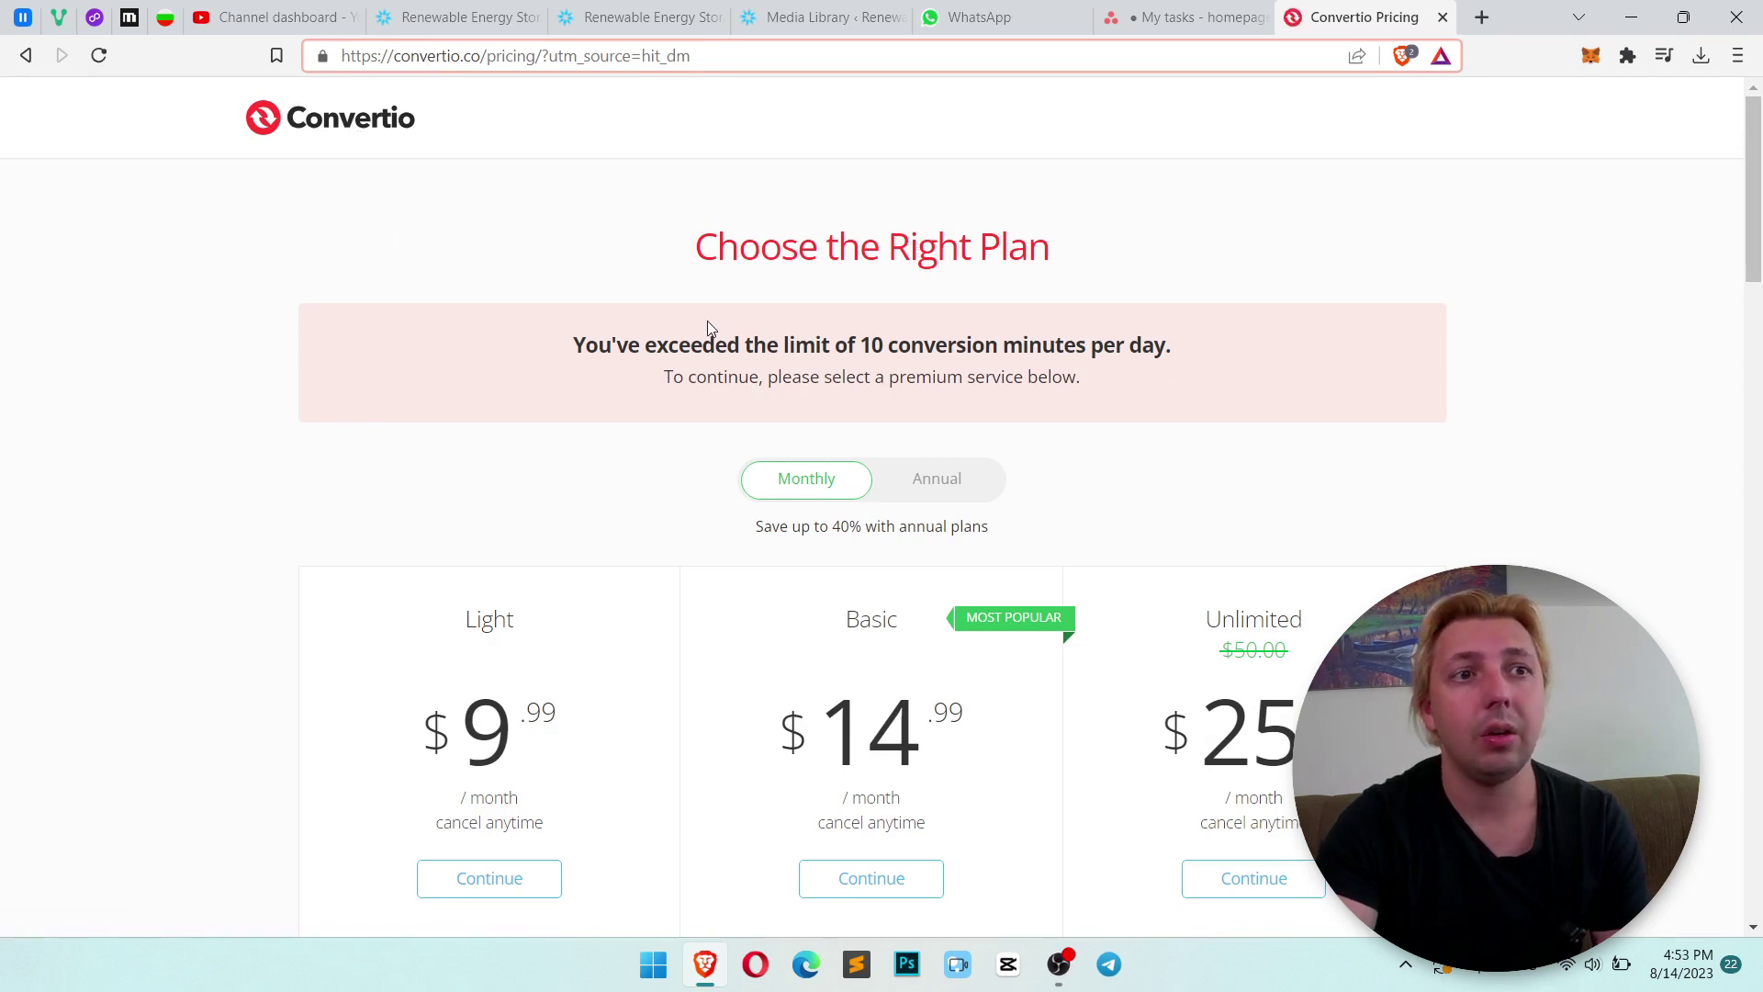
drag(780, 345, 1042, 345)
click(1075, 344)
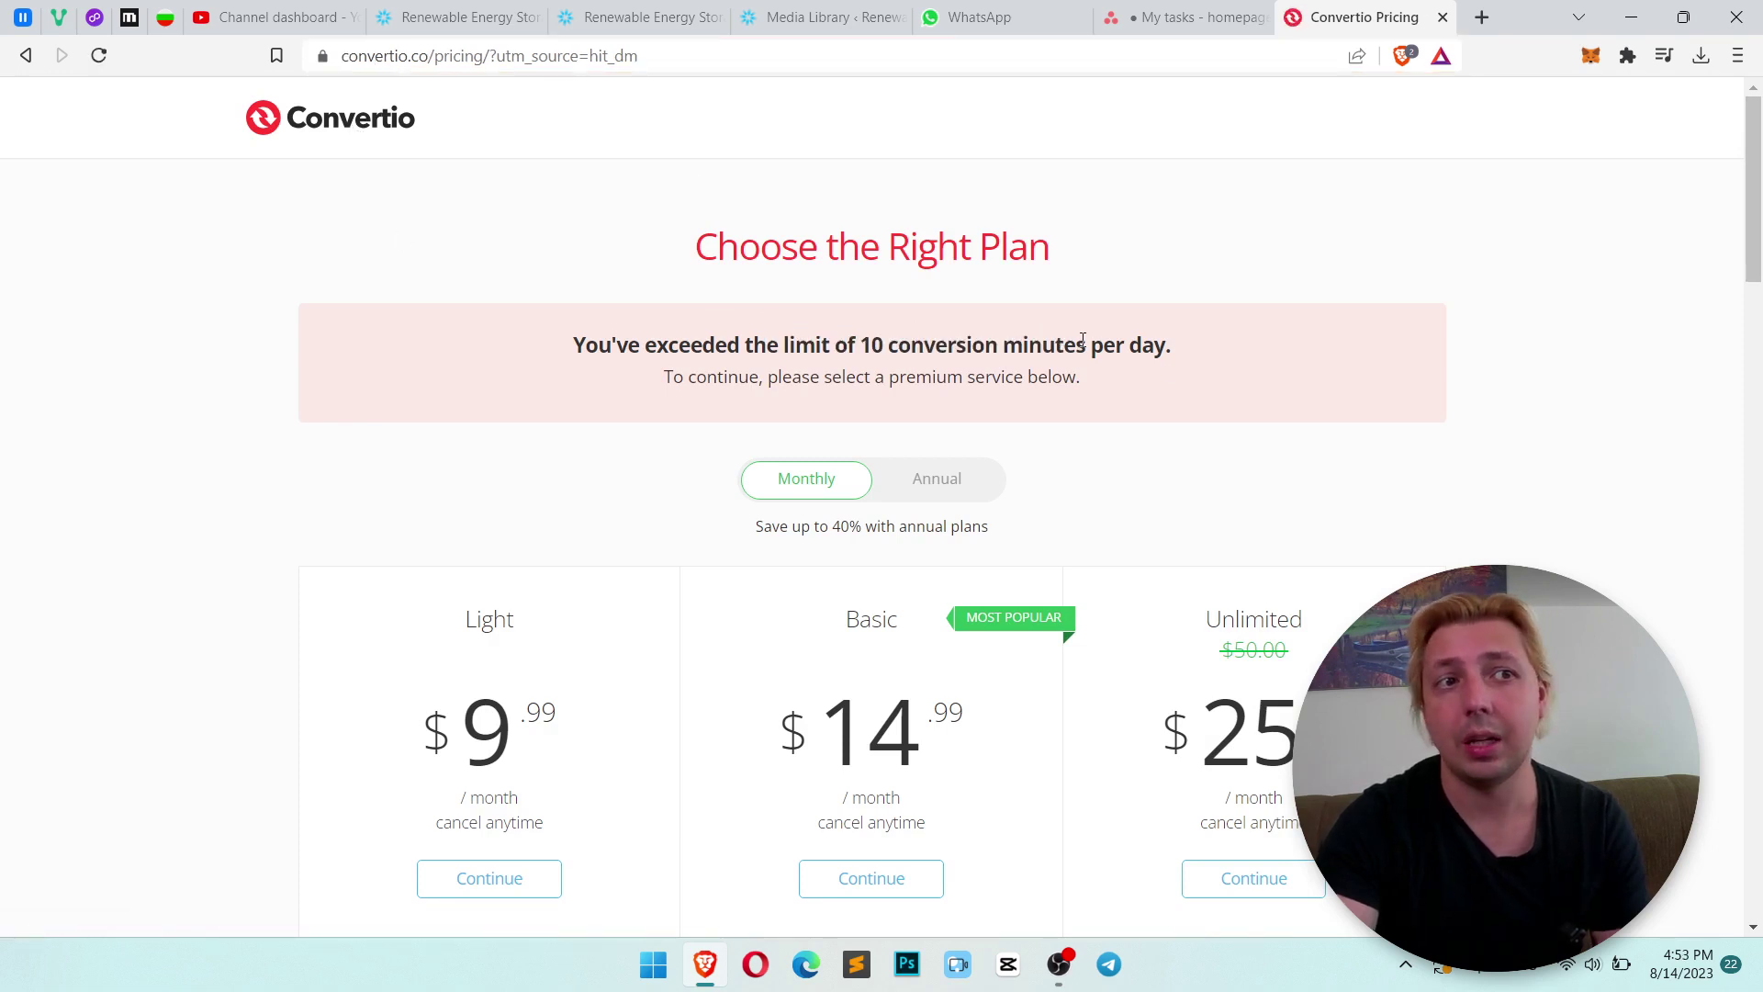
click(351, 112)
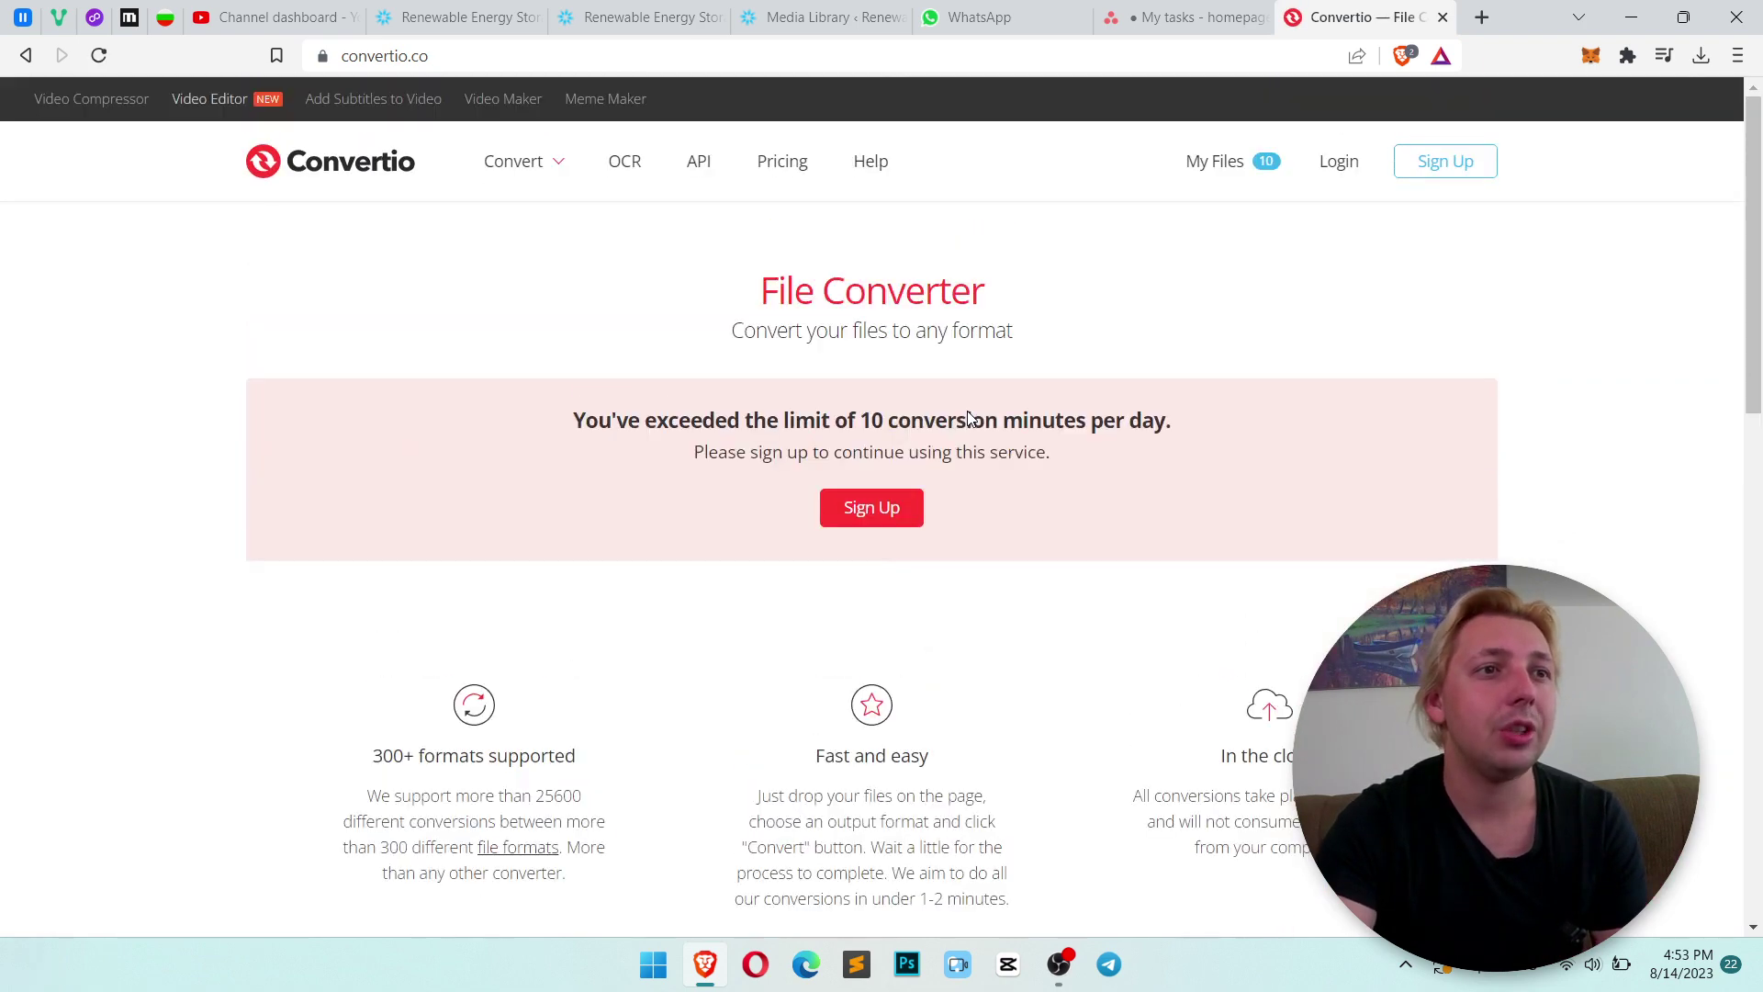
scroll(901, 438, down, 5)
scroll(901, 437, up, 4)
scroll(904, 431, down, 4)
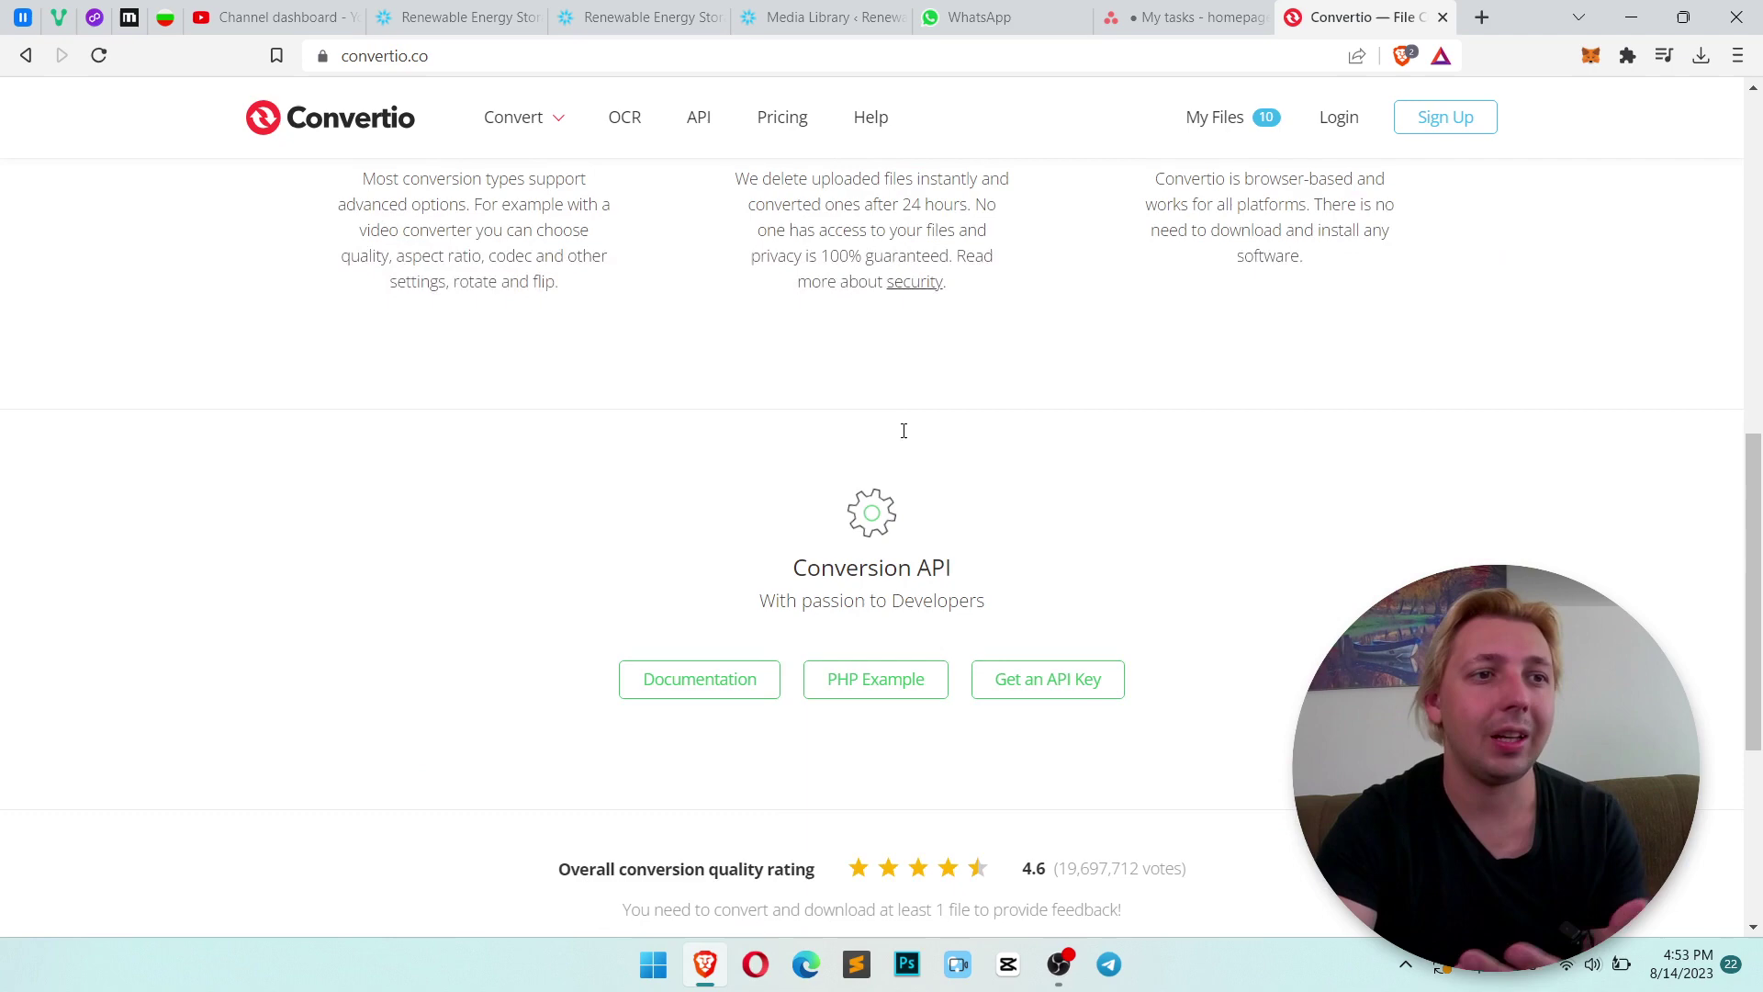
scroll(904, 429, up, 5)
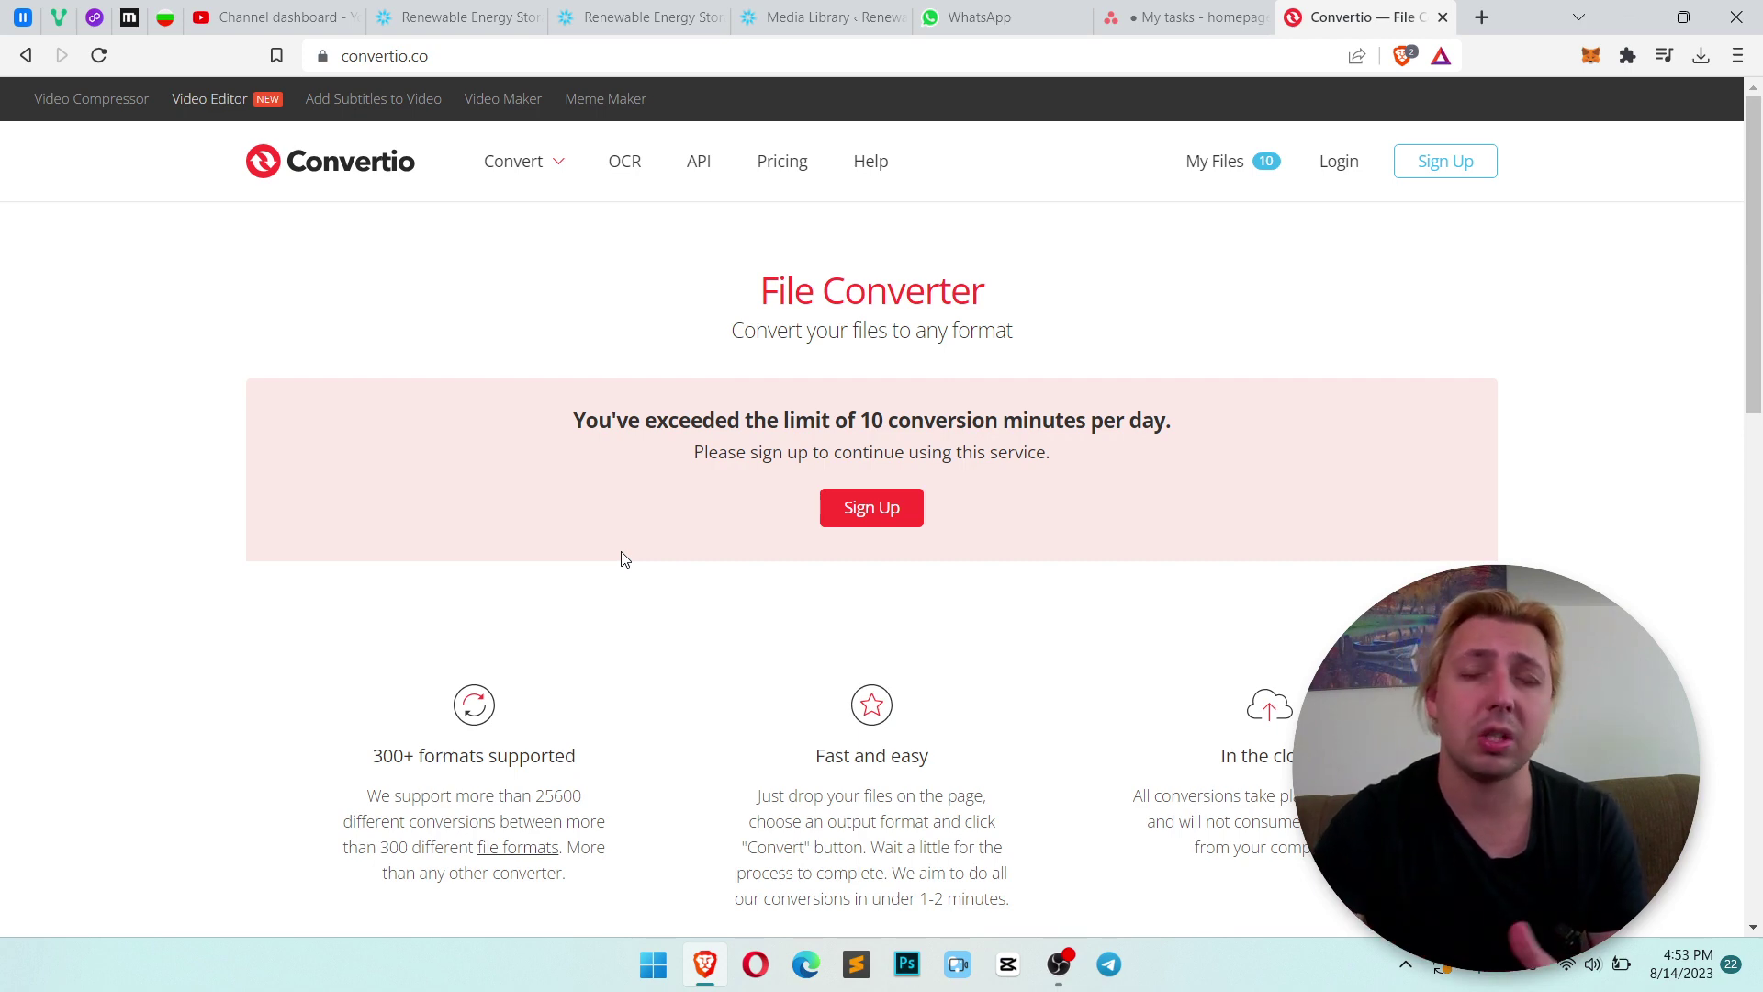
Switch back to the WordPress Media Library tab, leaving Convertio open.
click(826, 18)
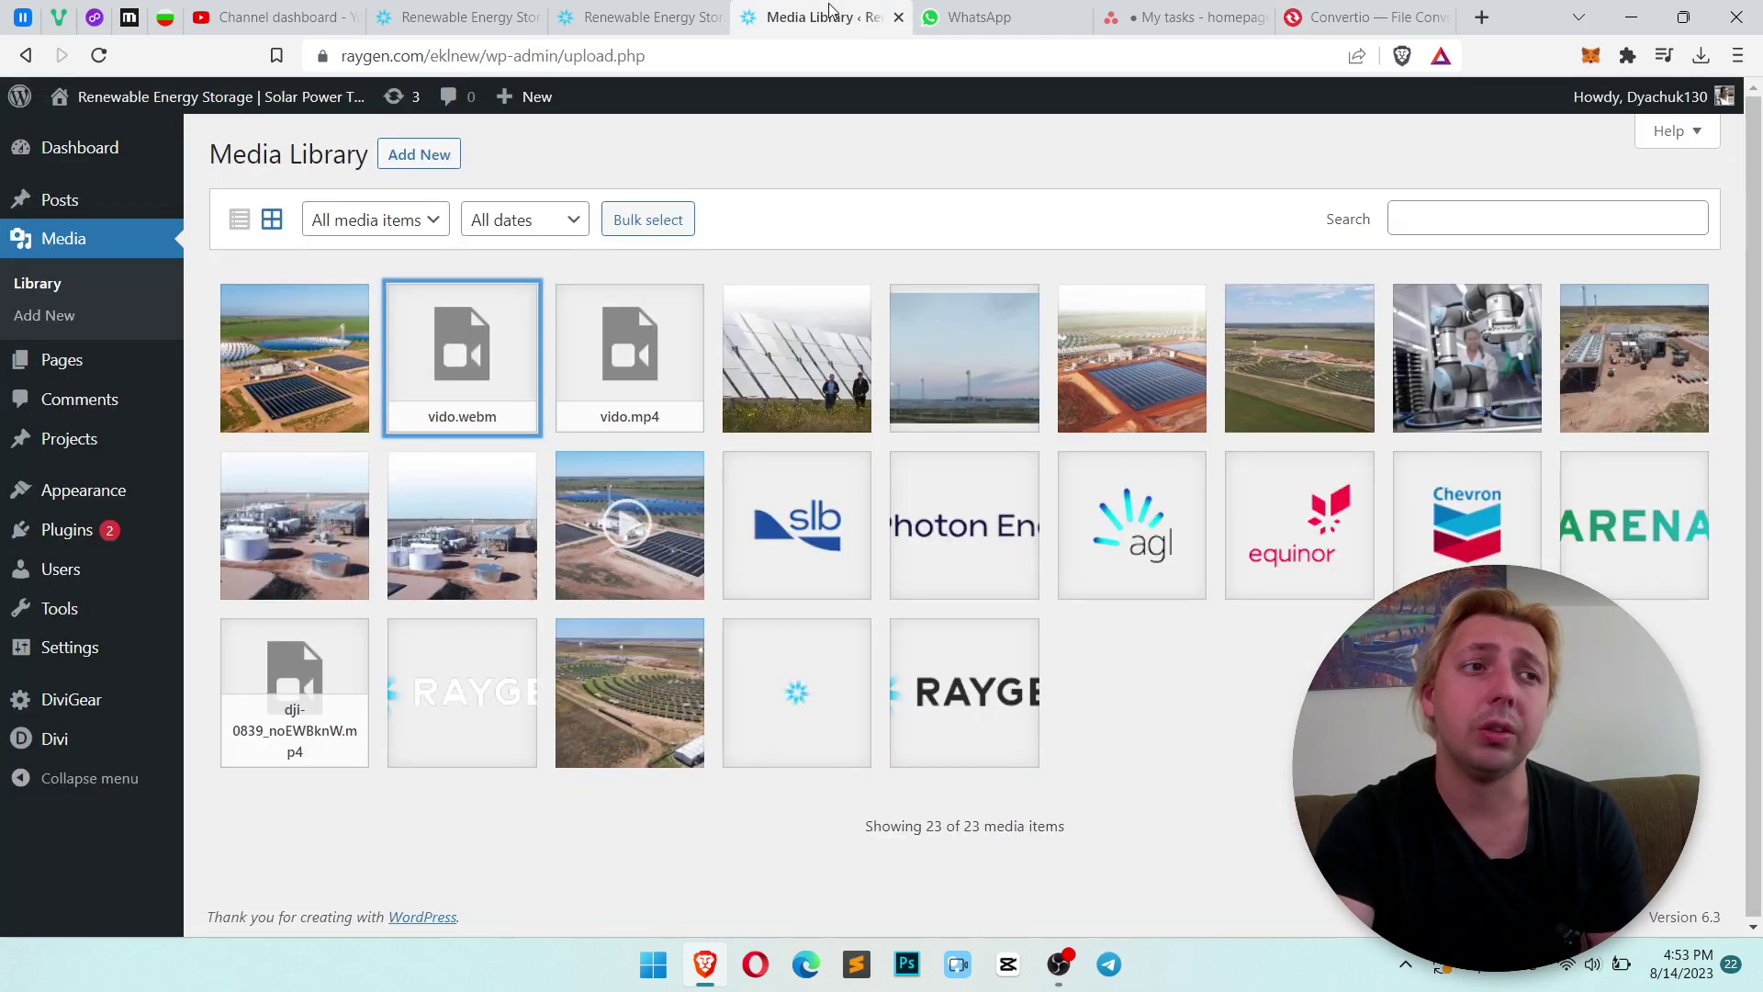